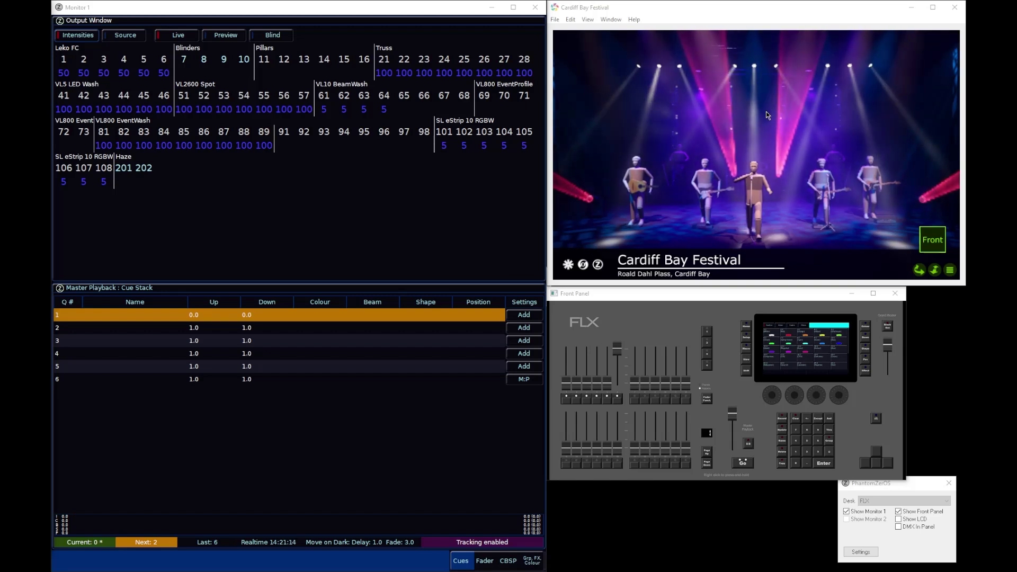
# Step: Frame the stage in the visualiser and lower the raised General State fader, playback 6, to zero
pyautogui.scroll(5, 766, 112)
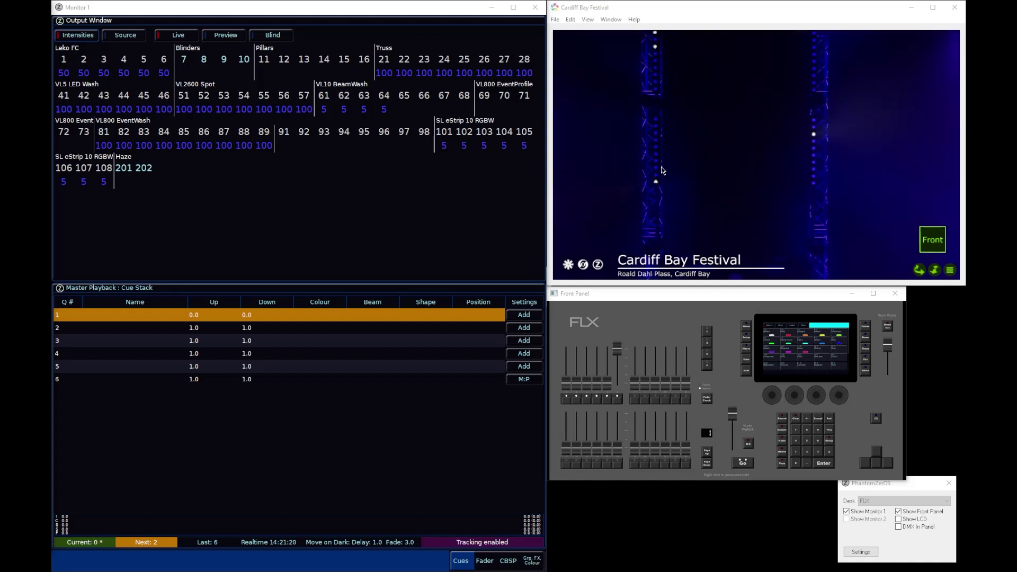
pyautogui.scroll(-2, 666, 168)
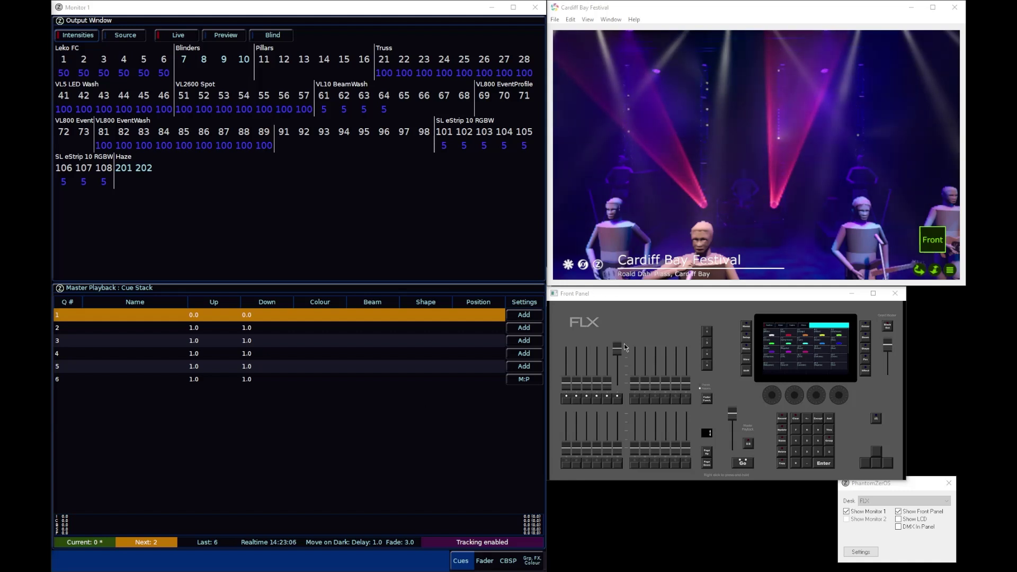
pyautogui.moveTo(625, 347); pyautogui.dragTo(622, 389)
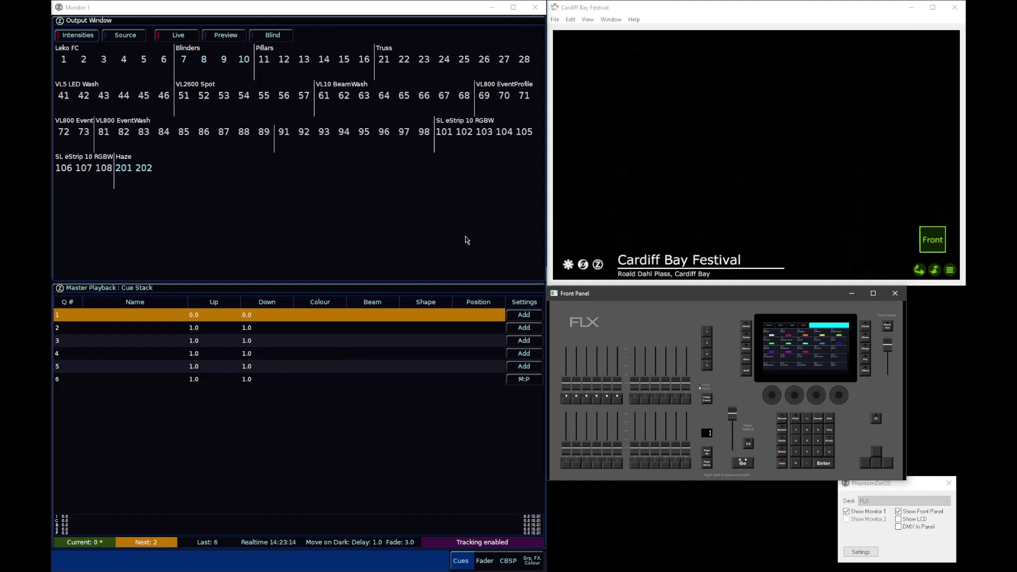
# Step: Bring fixtures 103 thru 106 to full intensity and get a closer view of the strips in the visualiser
pyautogui.click(290, 238)
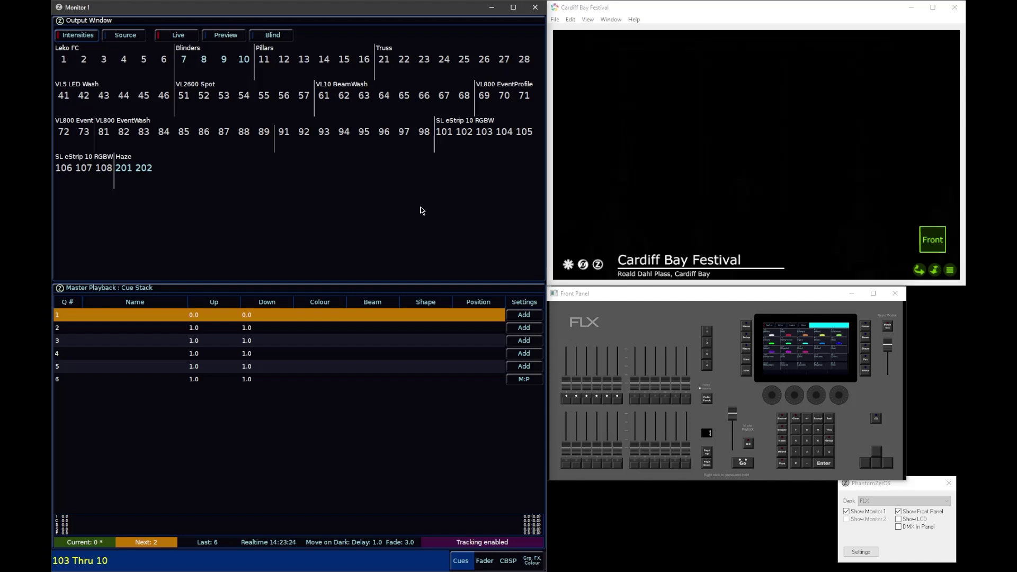
pyautogui.press('@')
pyautogui.press('@')
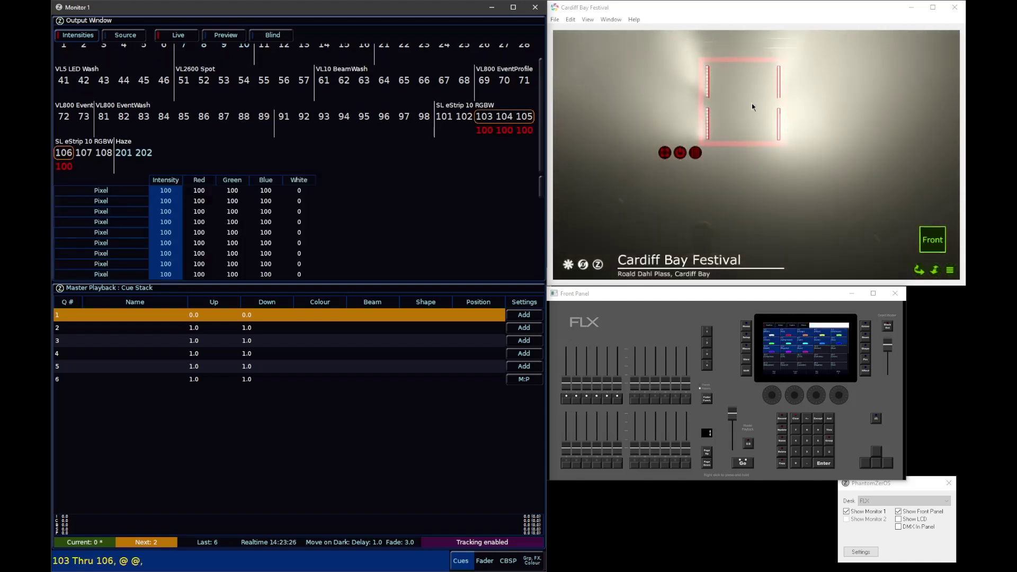
pyautogui.click(740, 75)
pyautogui.scroll(3, 739, 76)
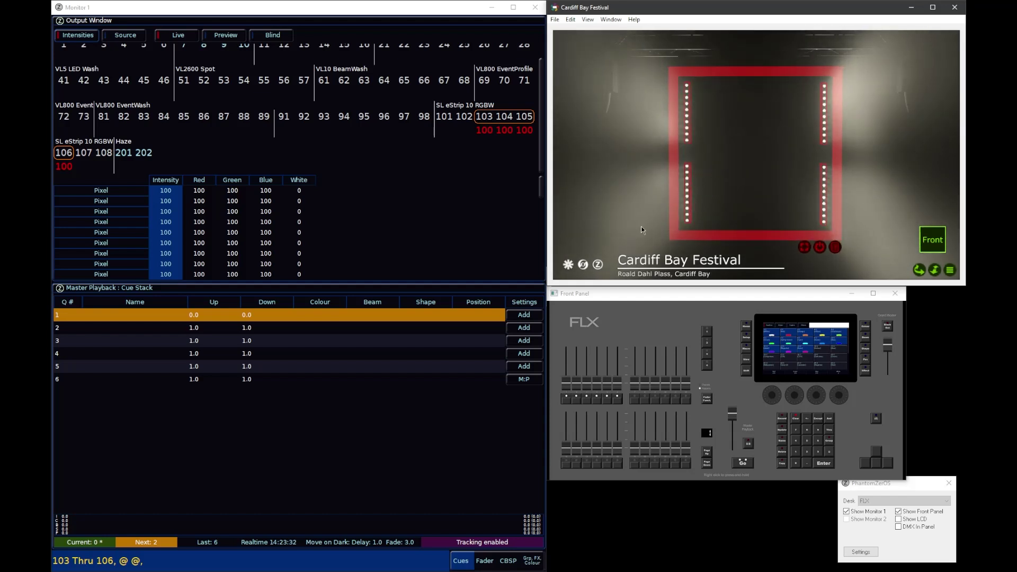
pyautogui.click(541, 147)
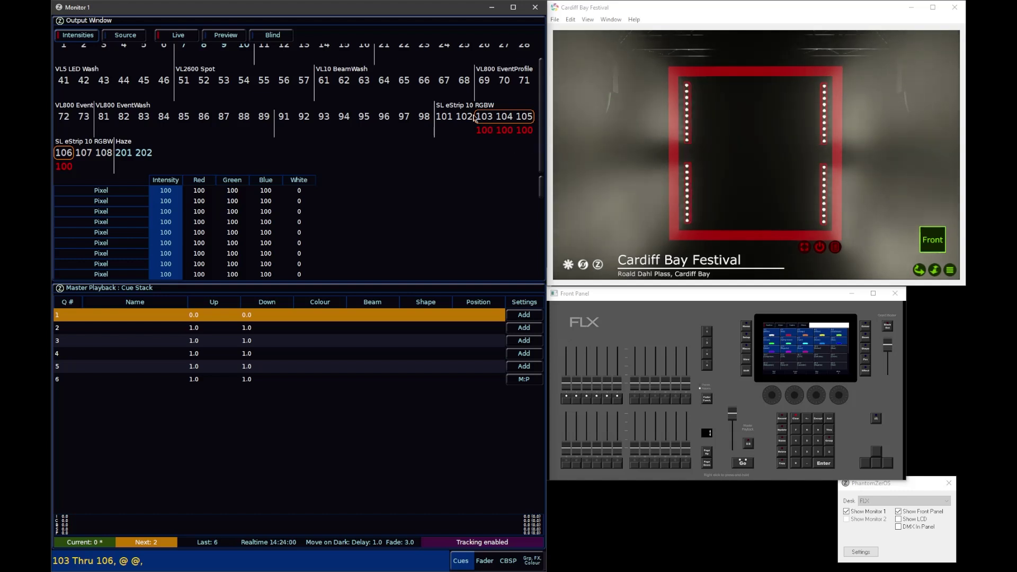
# Step: Clear the programmer and bring only fixture 103 to full intensity
pyautogui.press('Escape')
pyautogui.write('103')
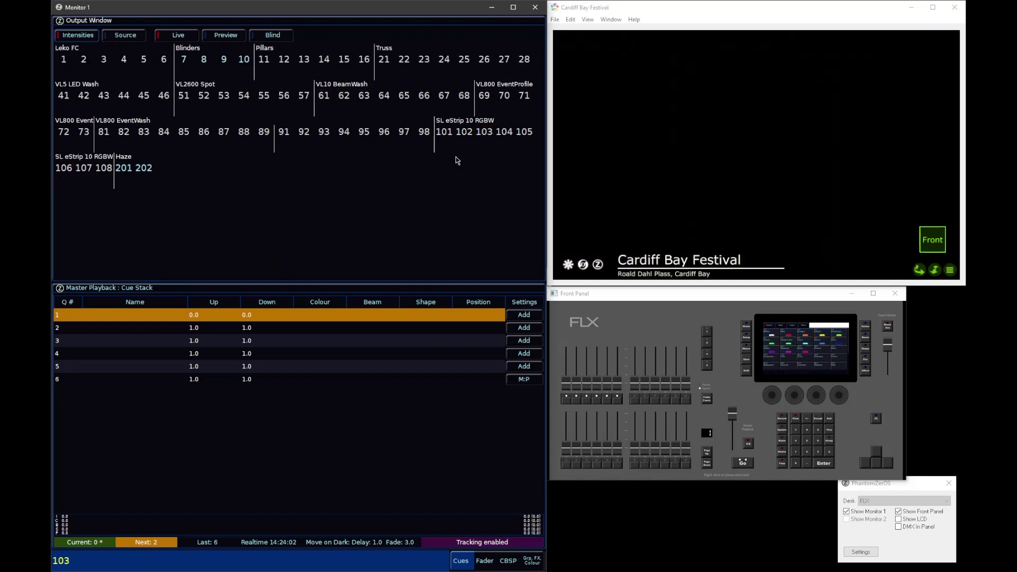
pyautogui.write(', @ @,')
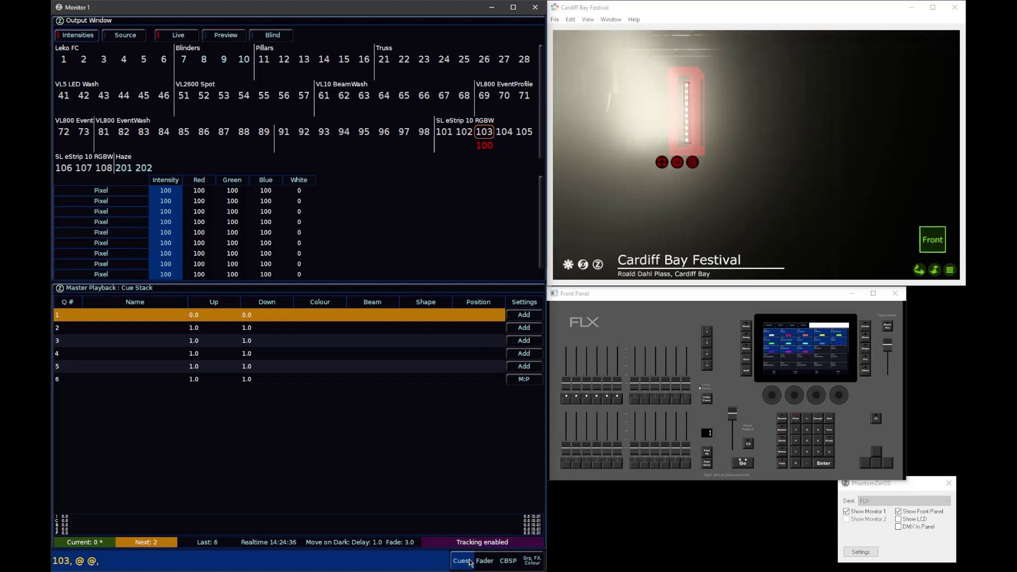
# Step: Apply the Red colour palette to fixture 103, check its parameters in the output window, and clear the programmer
pyautogui.click(485, 560)
pyautogui.click(508, 561)
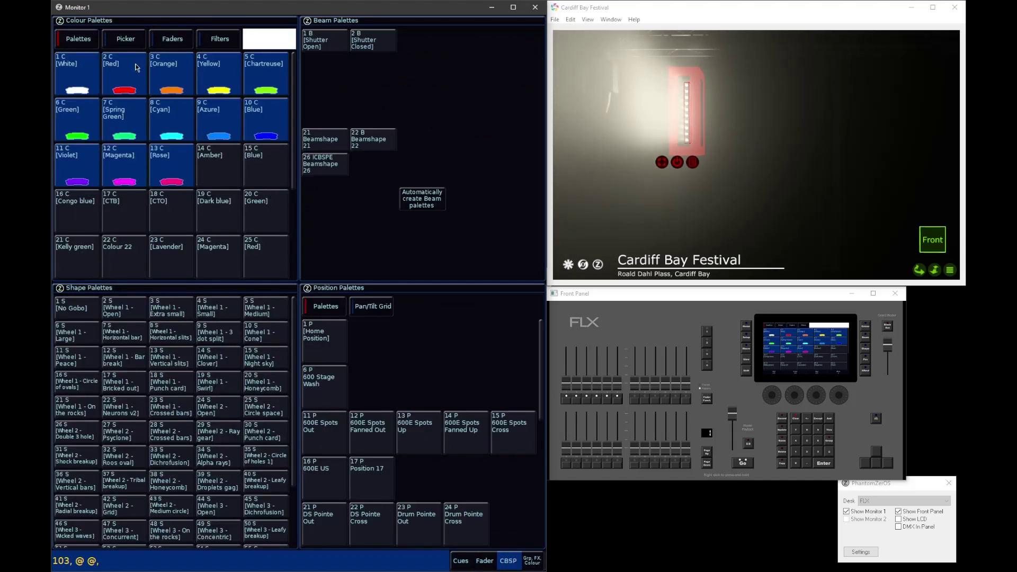
pyautogui.click(128, 78)
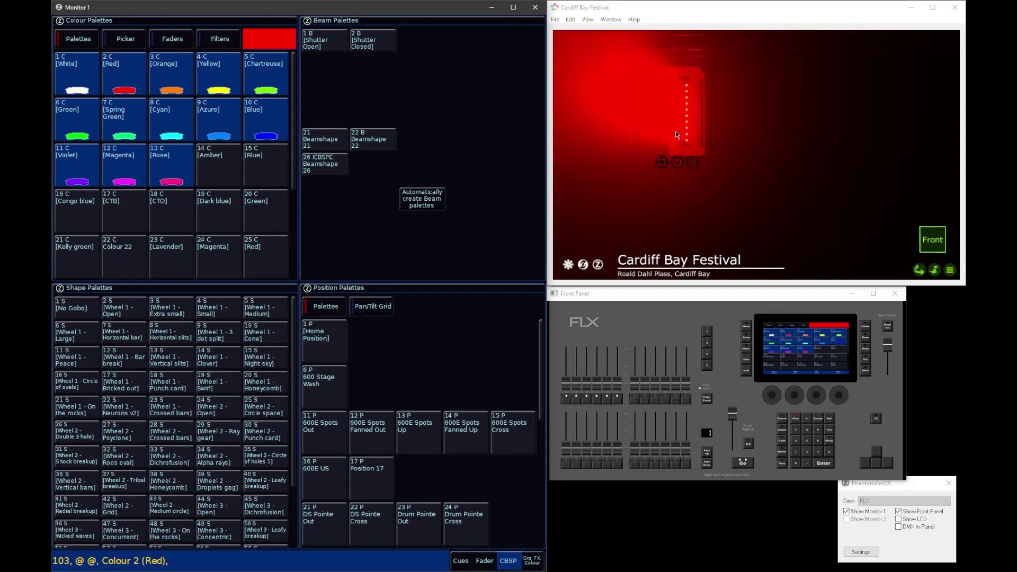
pyautogui.scroll(2, 686, 104)
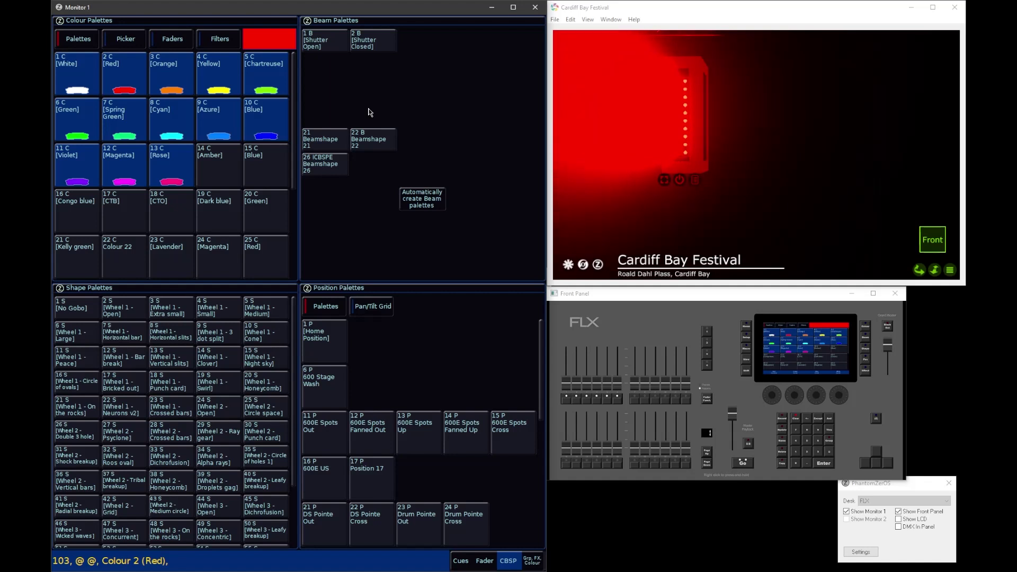
pyautogui.click(486, 562)
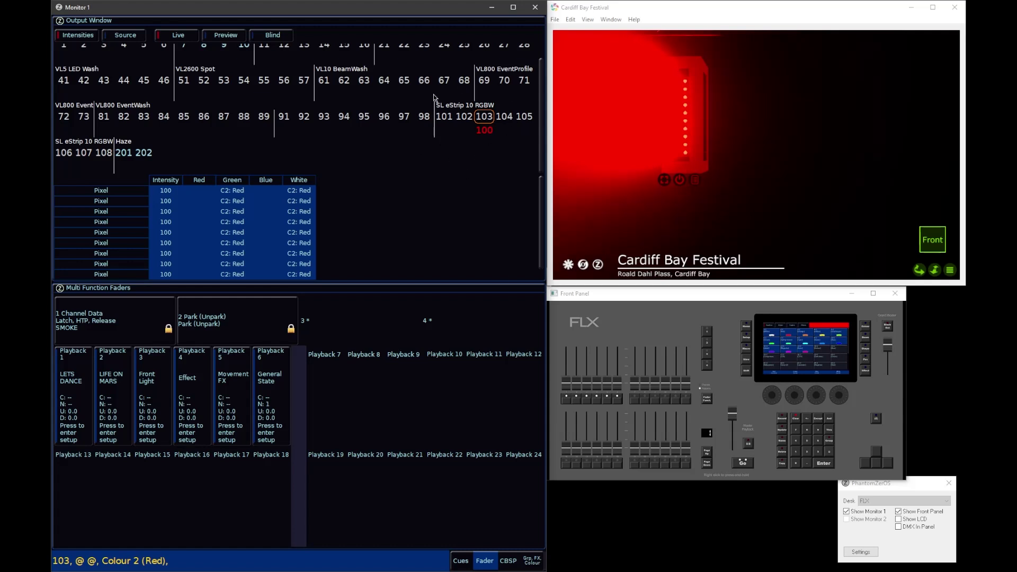
pyautogui.press('Escape')
pyautogui.press('Escape')
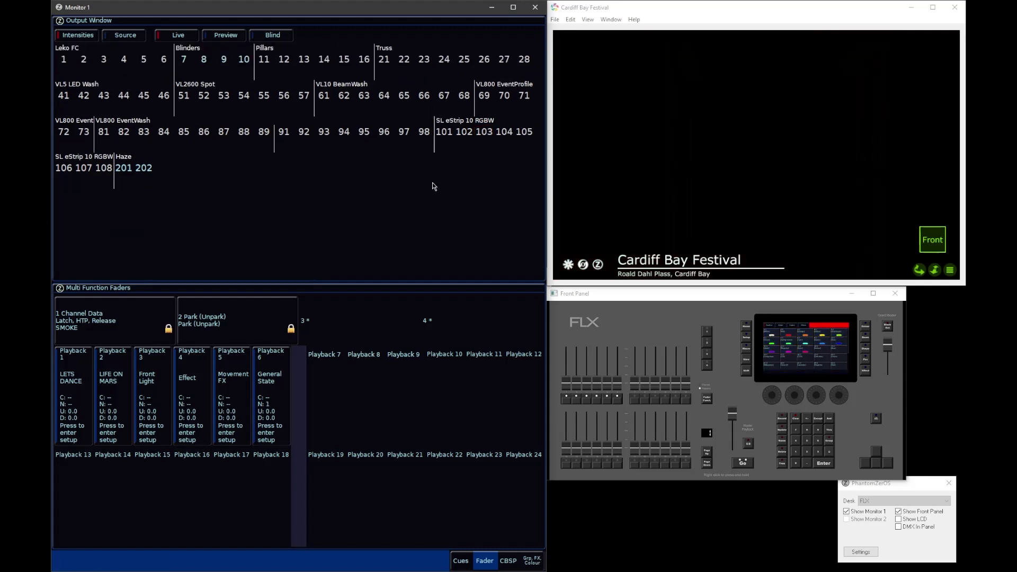
# Step: Bring the whole fixture 103 to full intensity and clear the programmer again
pyautogui.write('103@@')
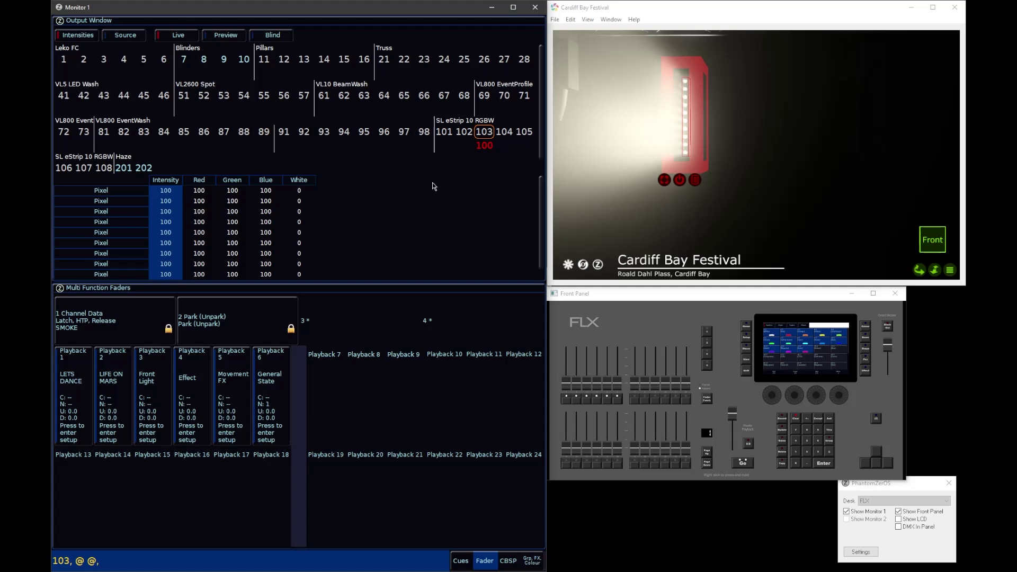
pyautogui.press('Escape')
pyautogui.press('Escape')
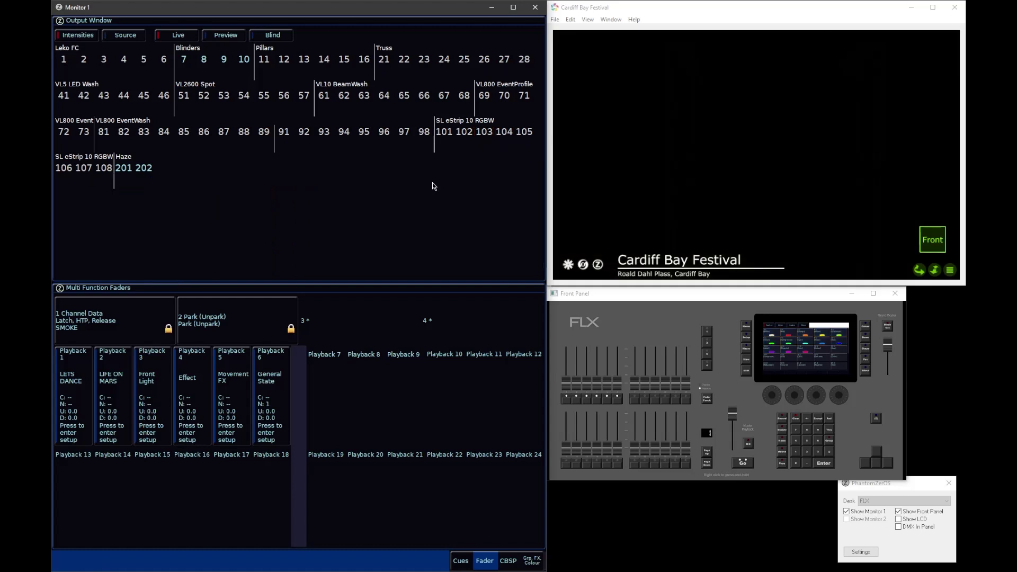
# Step: Bring pixel 103.5 to full intensity, and set the whole fixture 103 to 50%
pyautogui.write('103. 5, @ @,')
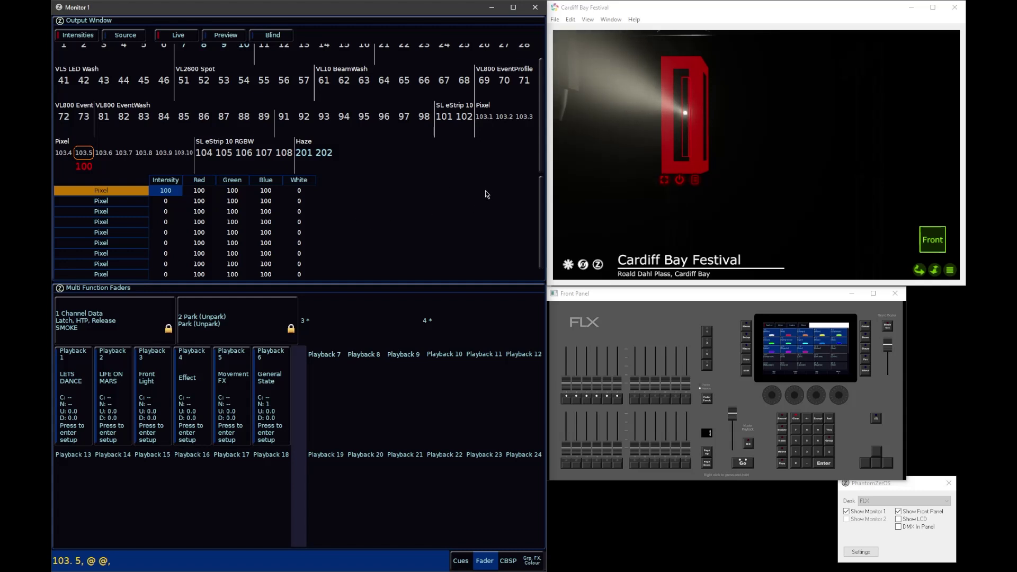
pyautogui.write('103')
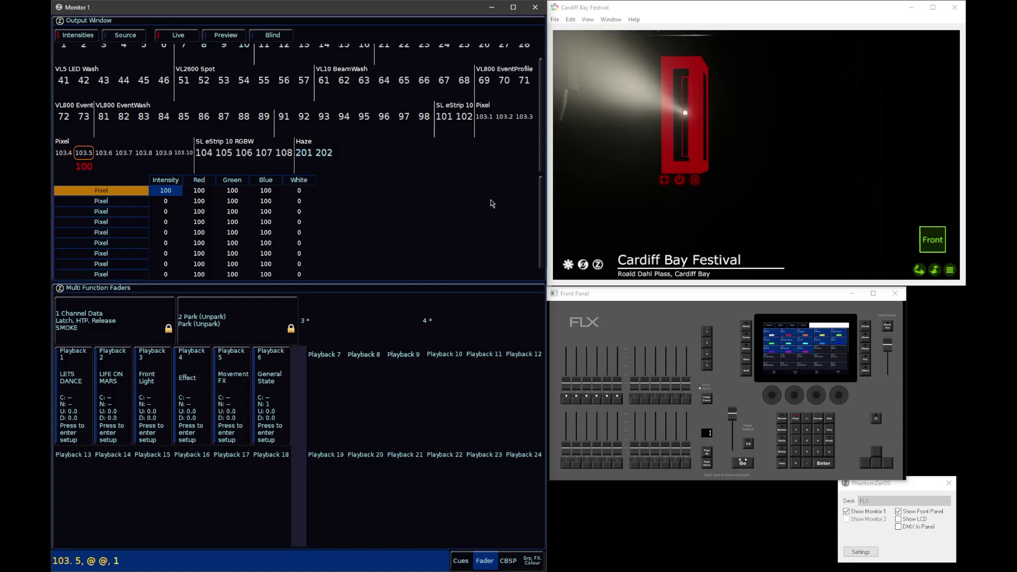
pyautogui.press('Return')
pyautogui.write('@50')
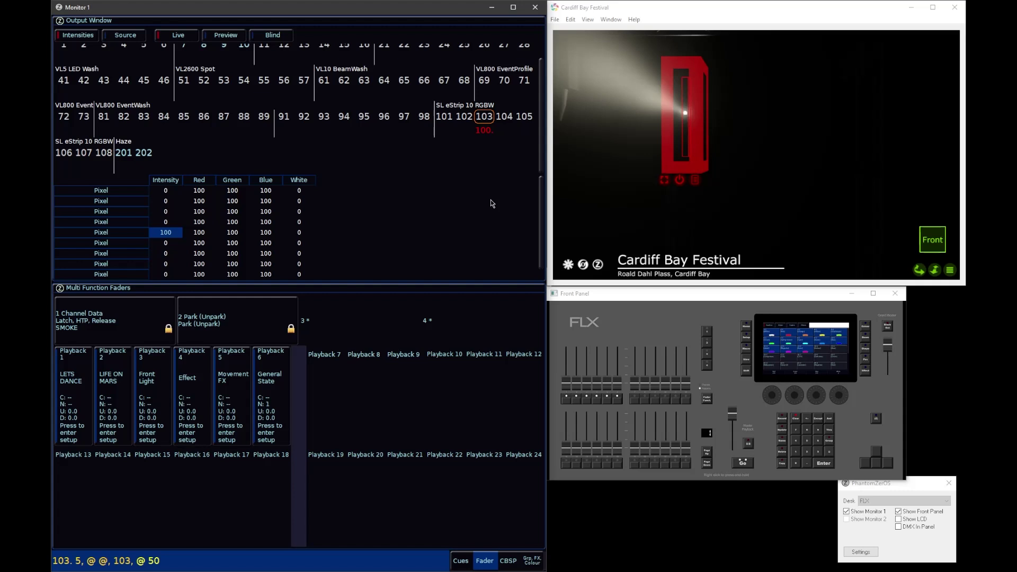
pyautogui.press('Return')
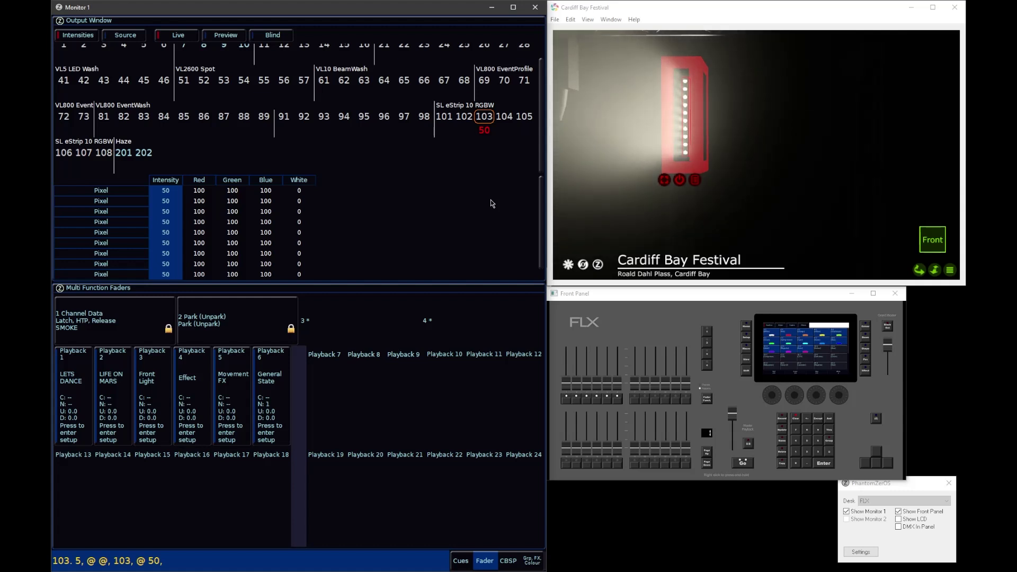
# Step: Select the first pixel of fixture 103 and set its intensity to 25%
pyautogui.press('.')
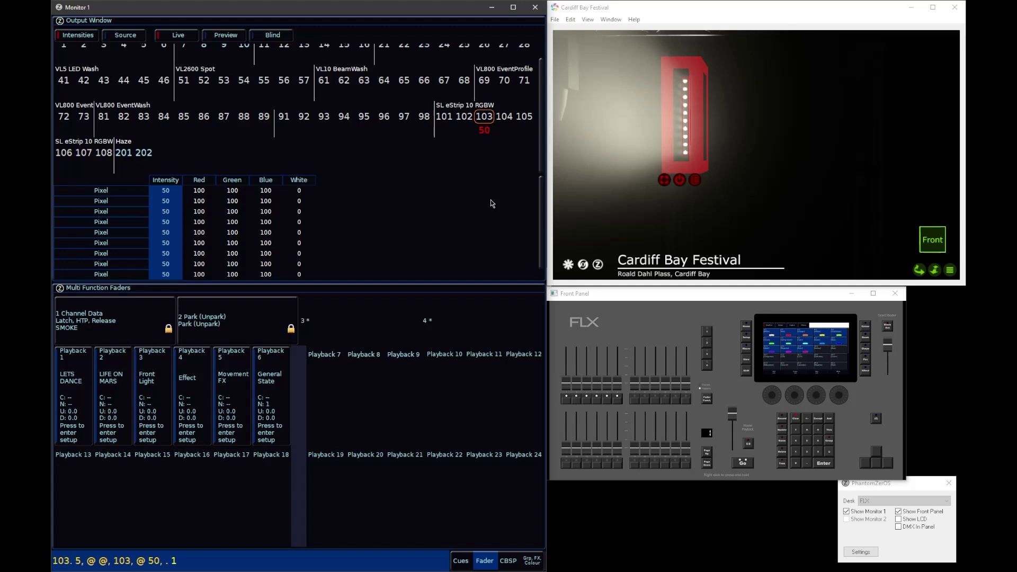
pyautogui.press('1')
pyautogui.press('+')
pyautogui.press('@')
pyautogui.press('2')
pyautogui.press('5')
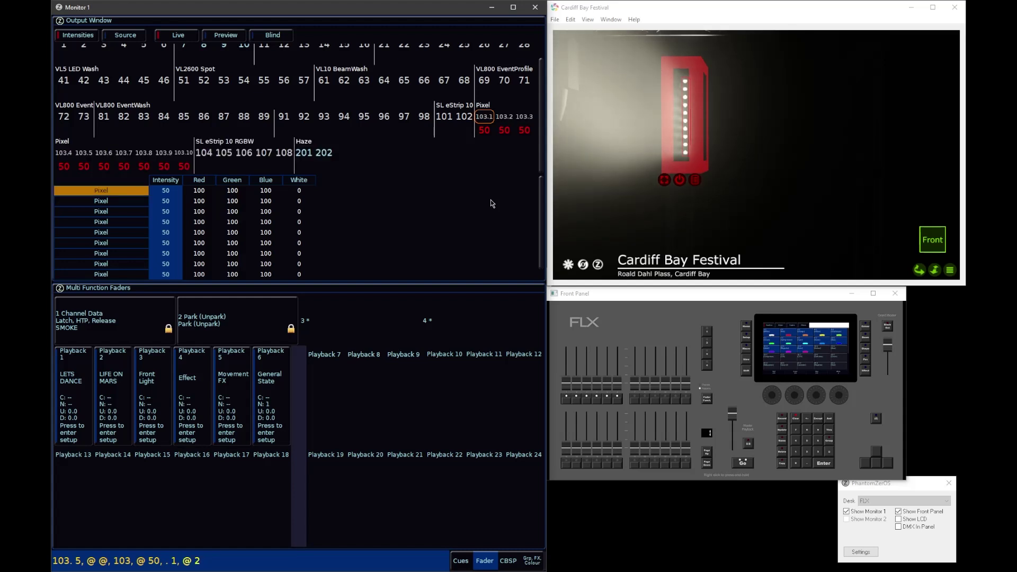
pyautogui.press('Return')
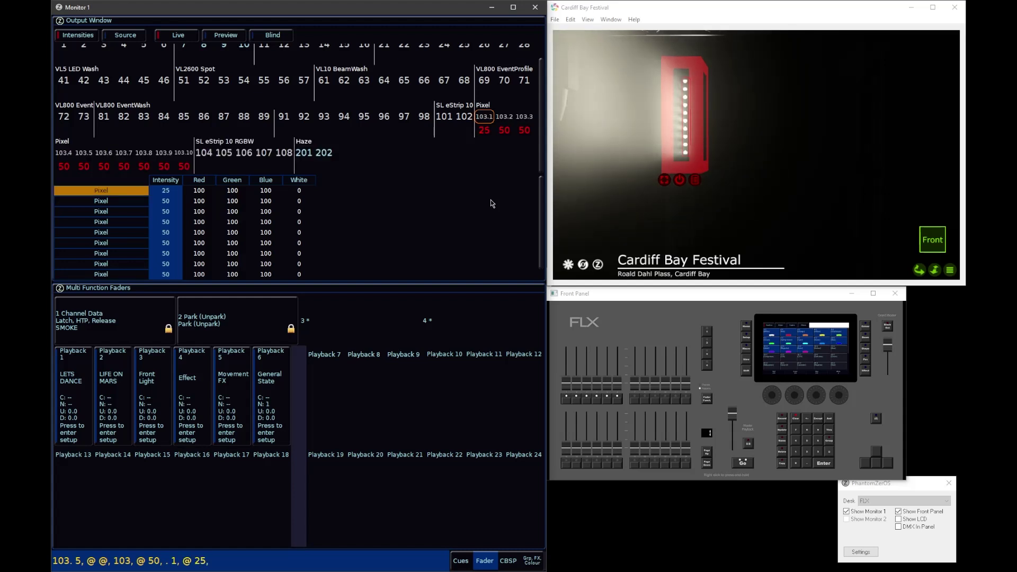
# Step: Set the intensity of pixel 103.3 to 75% and return the selection to the whole fixture
pyautogui.press('.')
pyautogui.press('3')
pyautogui.press('+')
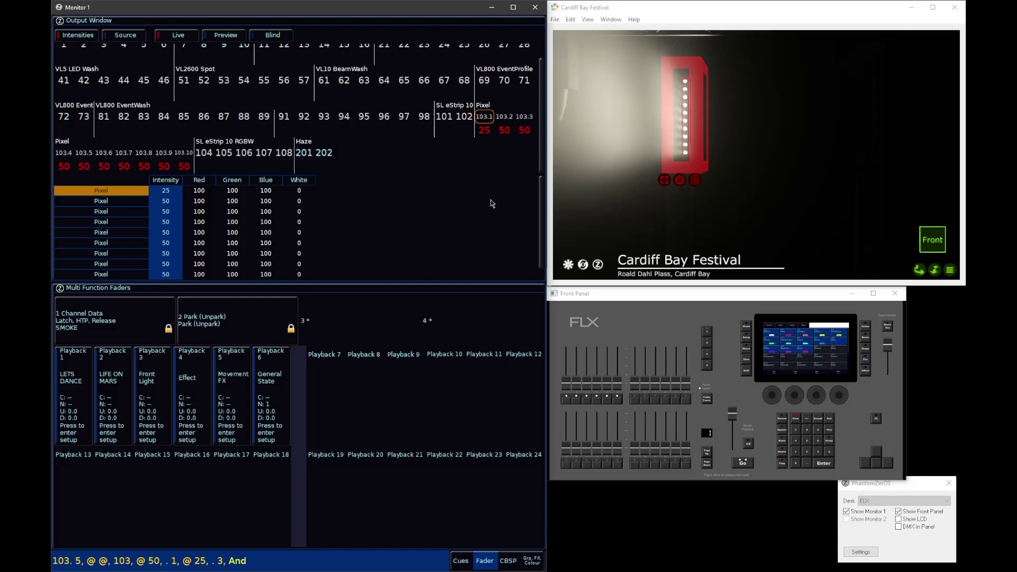
pyautogui.press('7')
pyautogui.press('5')
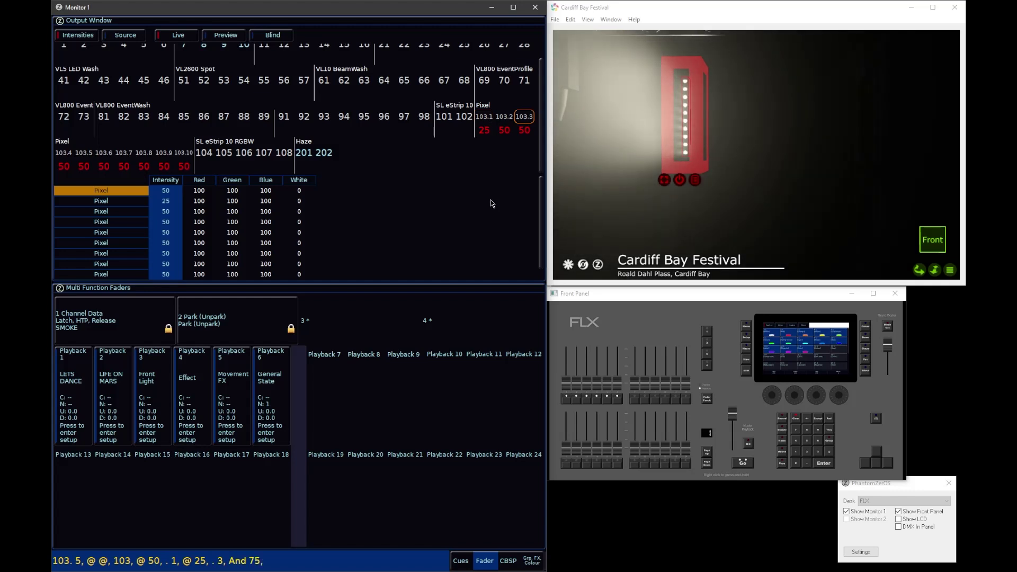
pyautogui.press('@')
pyautogui.press('7')
pyautogui.press('5')
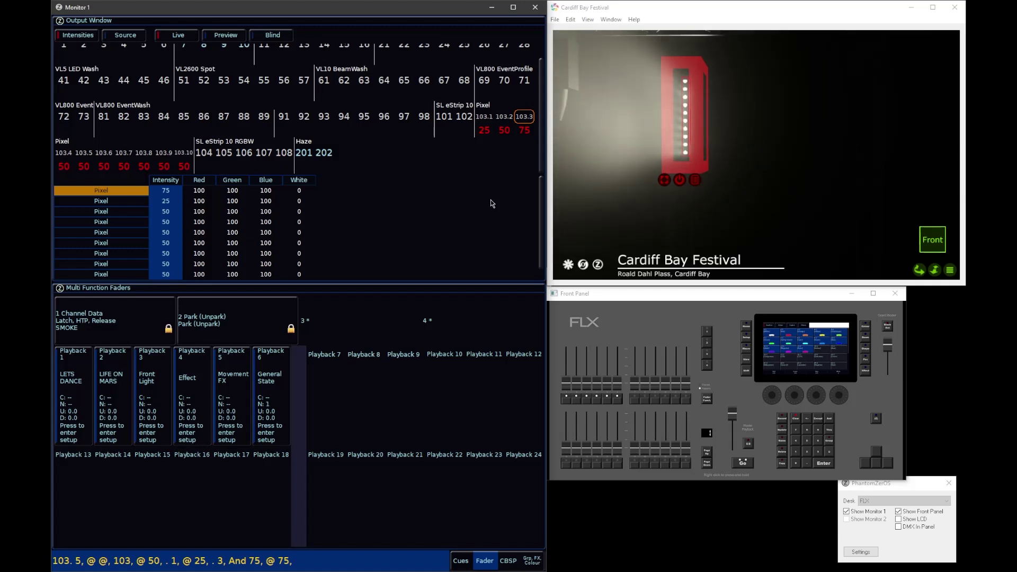
pyautogui.press('Return')
pyautogui.press('Return')
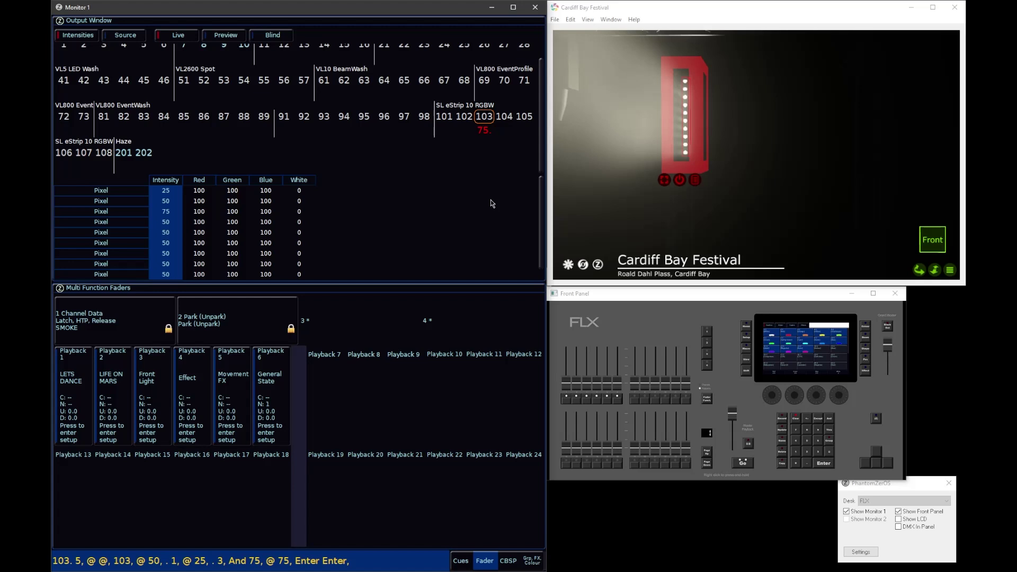
# Step: Select all pixels of fixture 103 and reduce their intensities proportionally with @ -50
pyautogui.write('103.,')
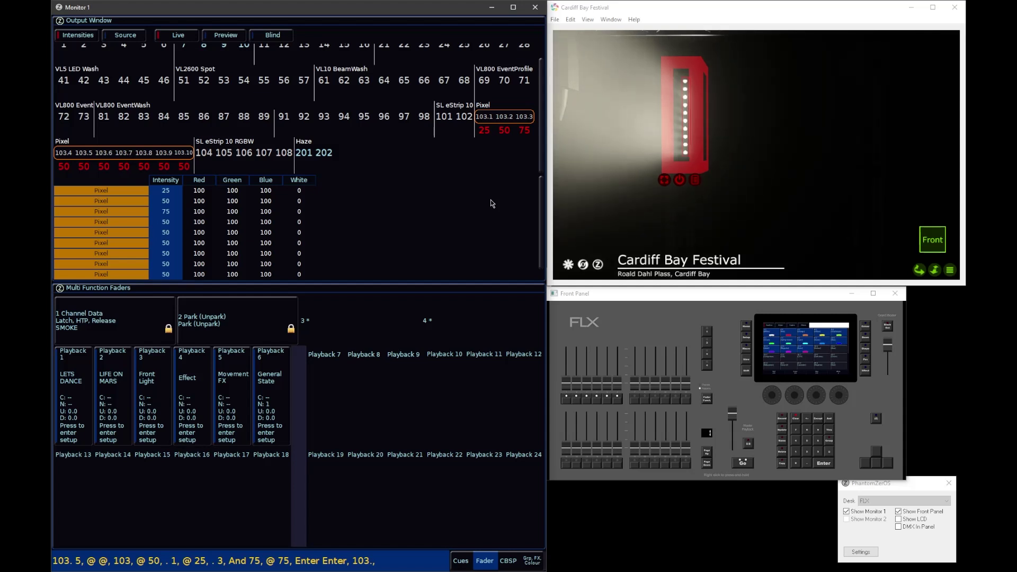
pyautogui.write('@')
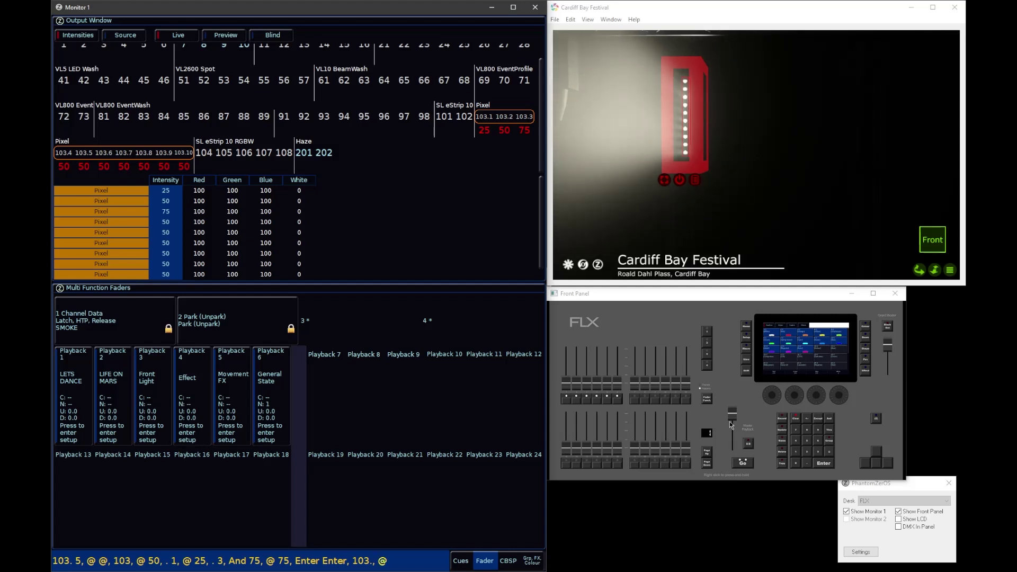
pyautogui.click(876, 466)
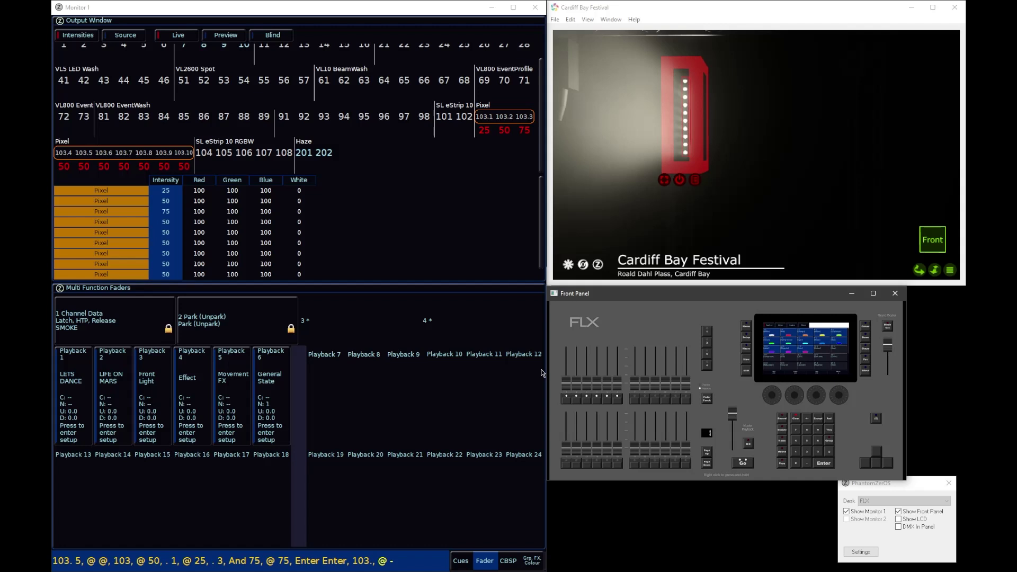
pyautogui.write('-50')
pyautogui.press('Return')
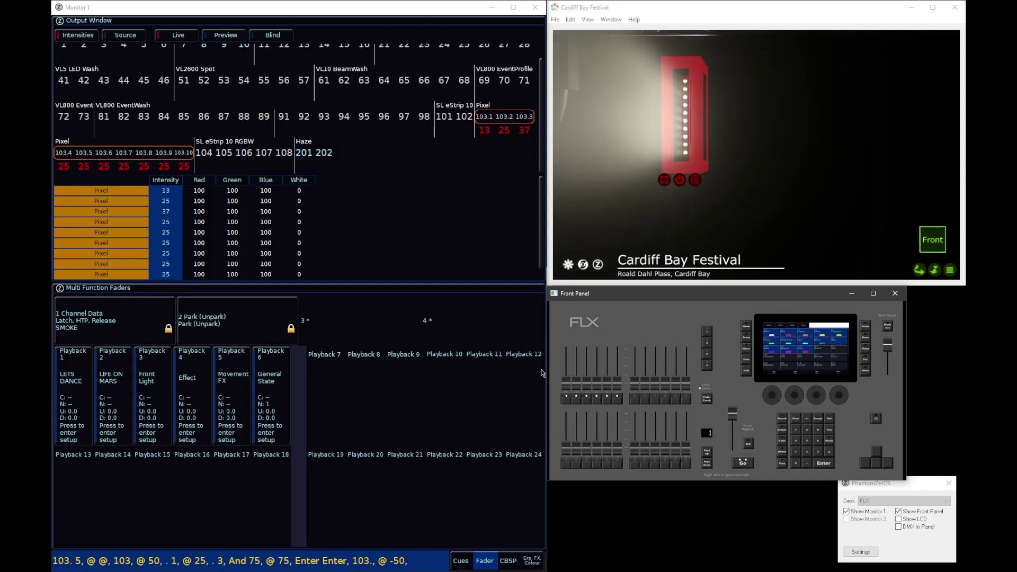
# Step: Return the selection from the pixels to the whole fixture 103, deselect it, and clear the programmer
pyautogui.press('.')
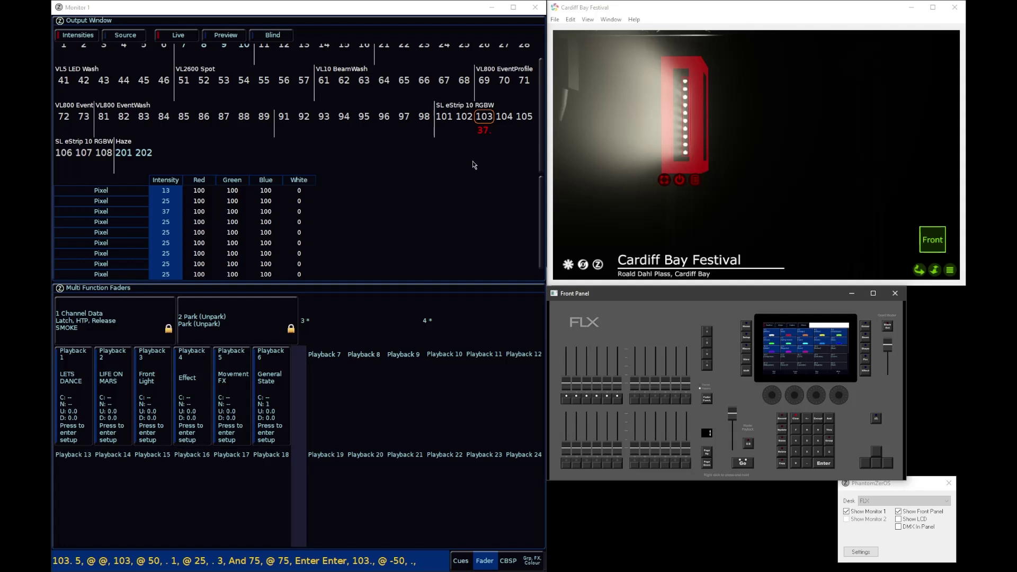
pyautogui.press('BackSpace')
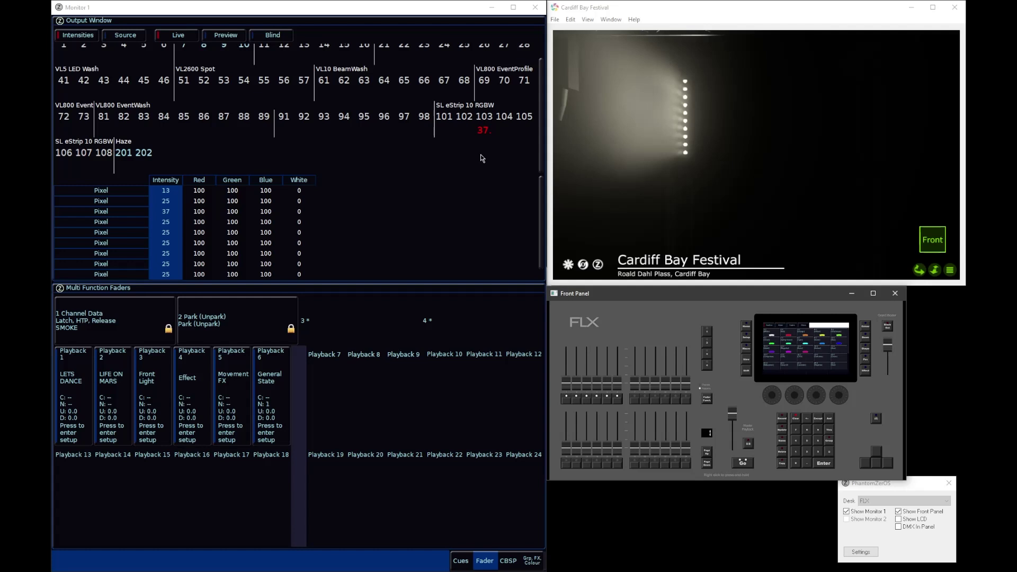
pyautogui.click(481, 154)
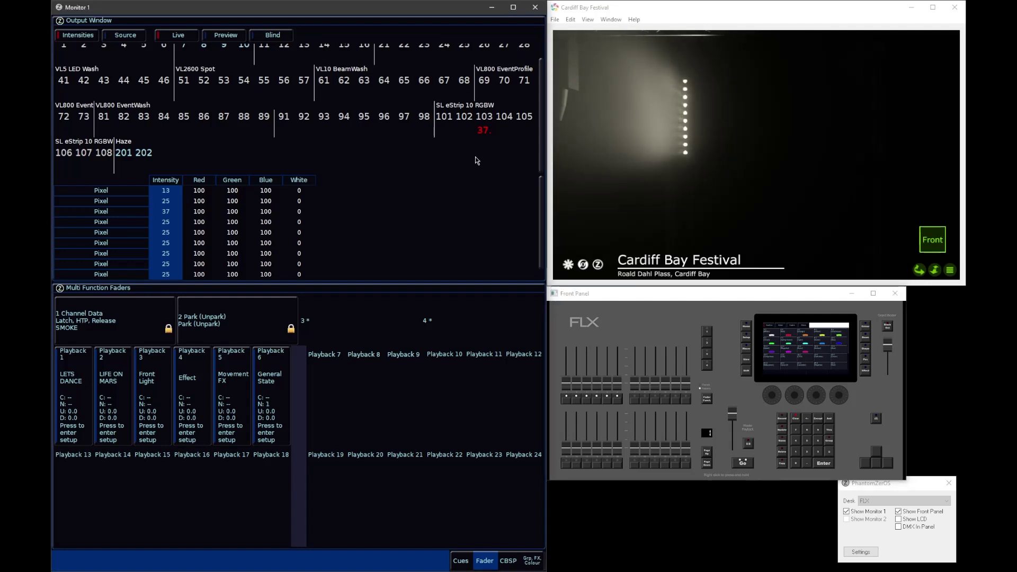
pyautogui.press('Escape')
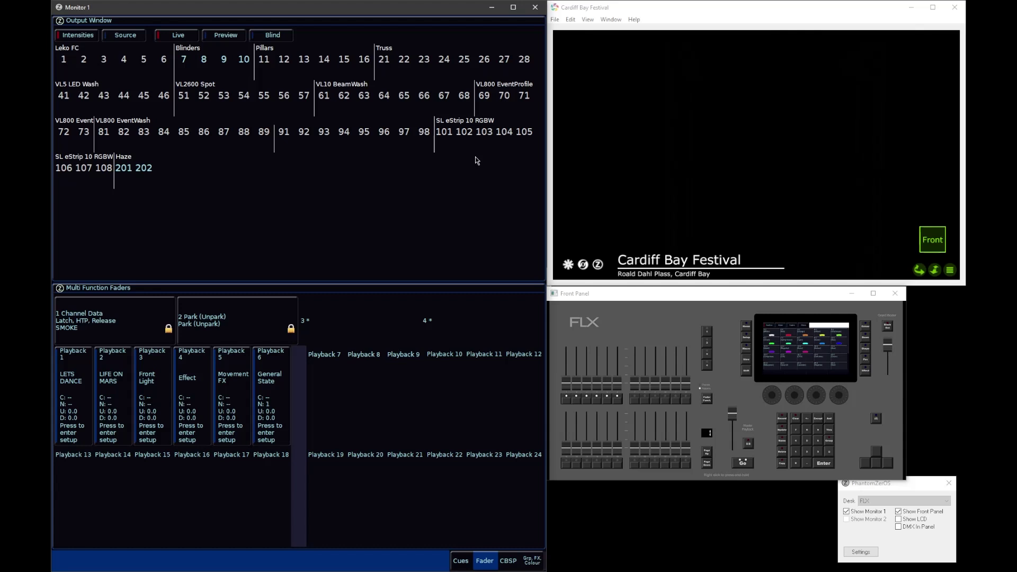
# Step: Open the fixture schedule in Setup and show only the SL eStrip 10 RGBW fixtures
pyautogui.press('s')
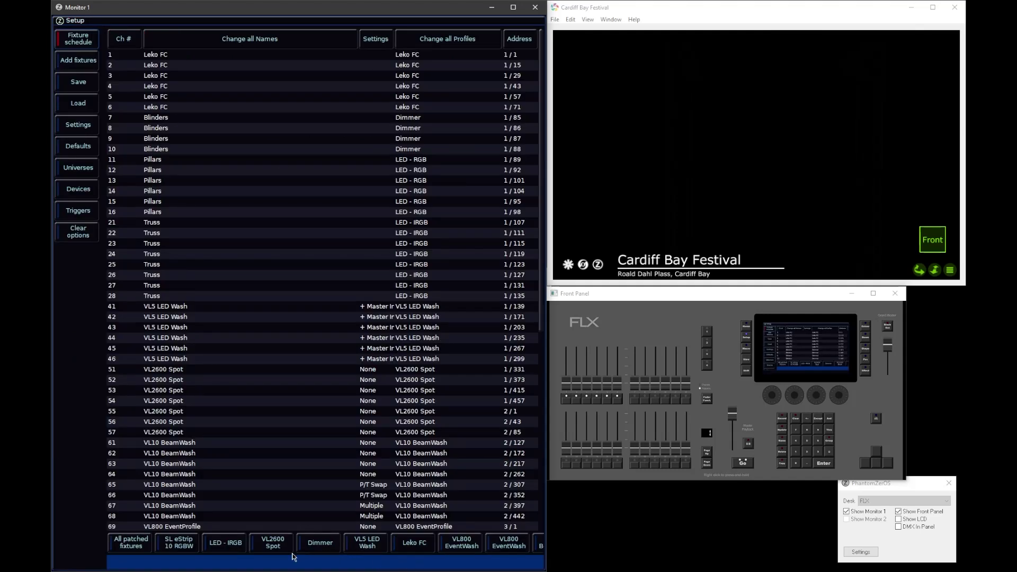
pyautogui.click(185, 545)
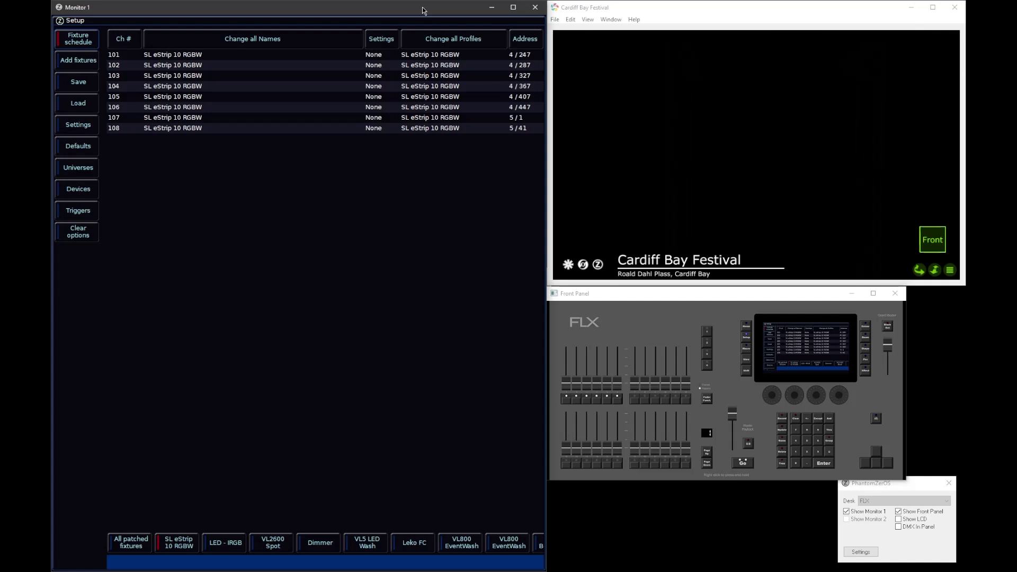
pyautogui.click(377, 93)
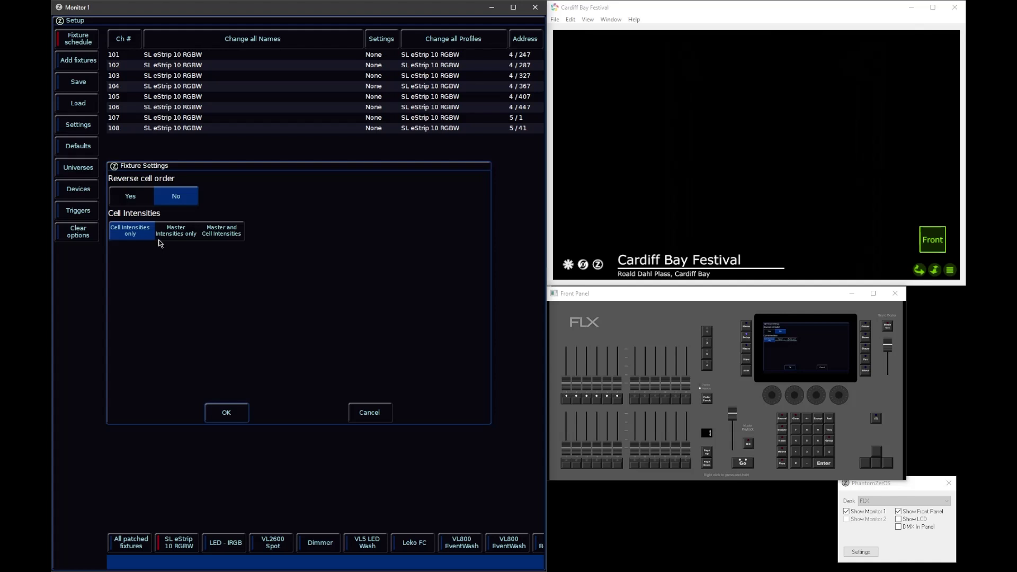
pyautogui.click(184, 236)
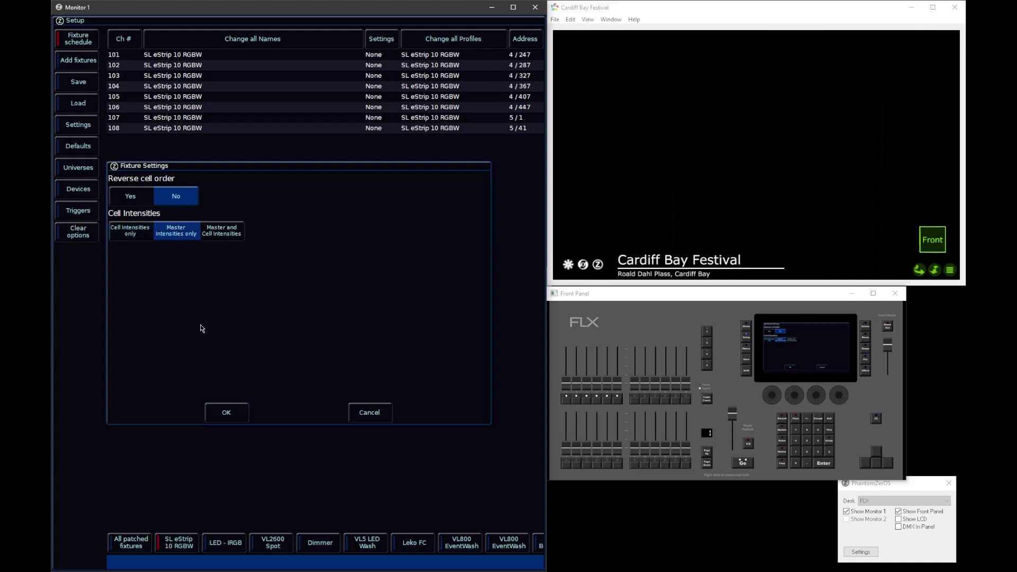
pyautogui.click(231, 235)
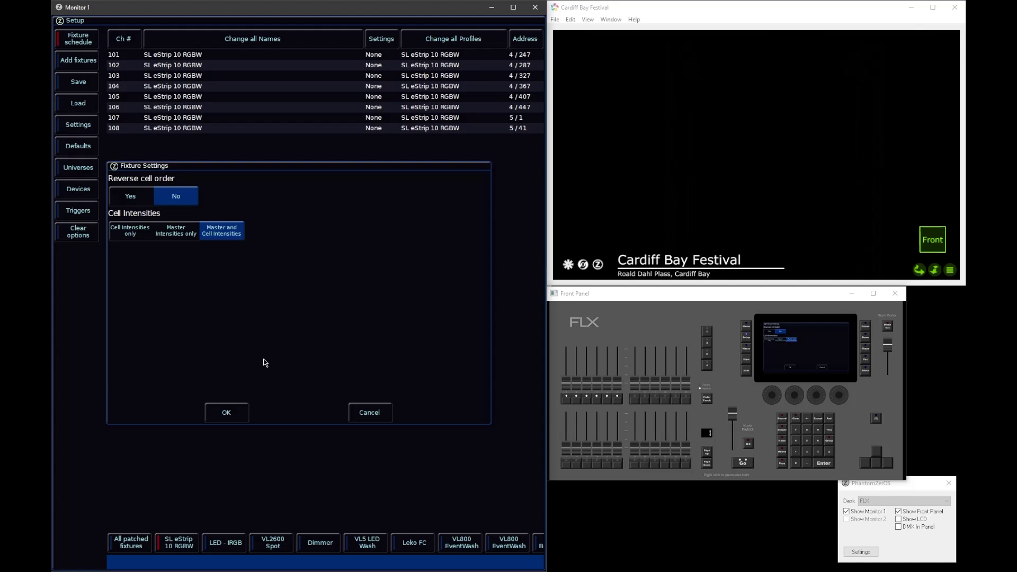
pyautogui.click(370, 413)
# Step: Set the cell intensities of all SL eStrip 10 RGBW fixtures to Master and Cell Intensities
pyautogui.click(371, 45)
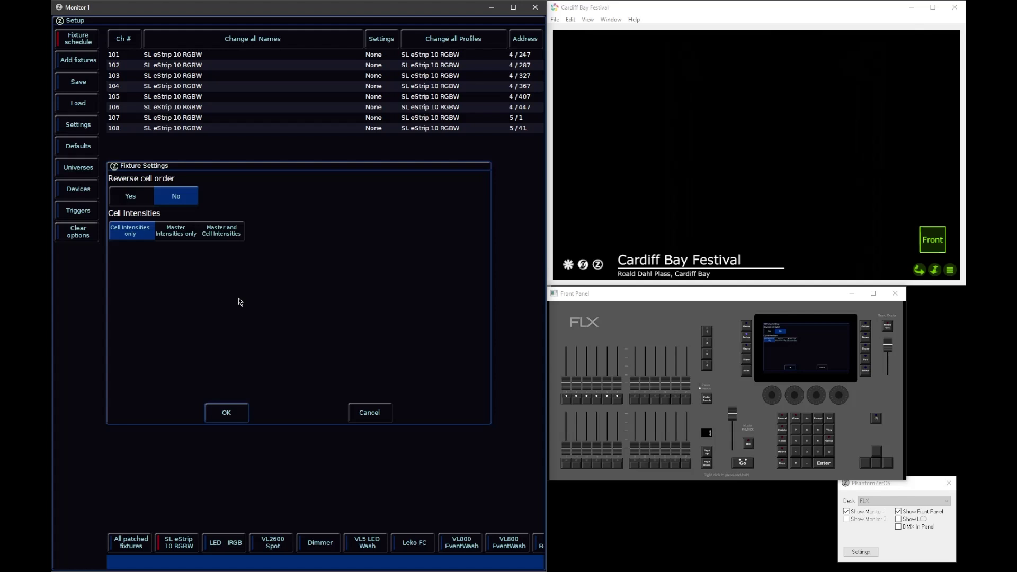
pyautogui.click(221, 231)
pyautogui.click(224, 411)
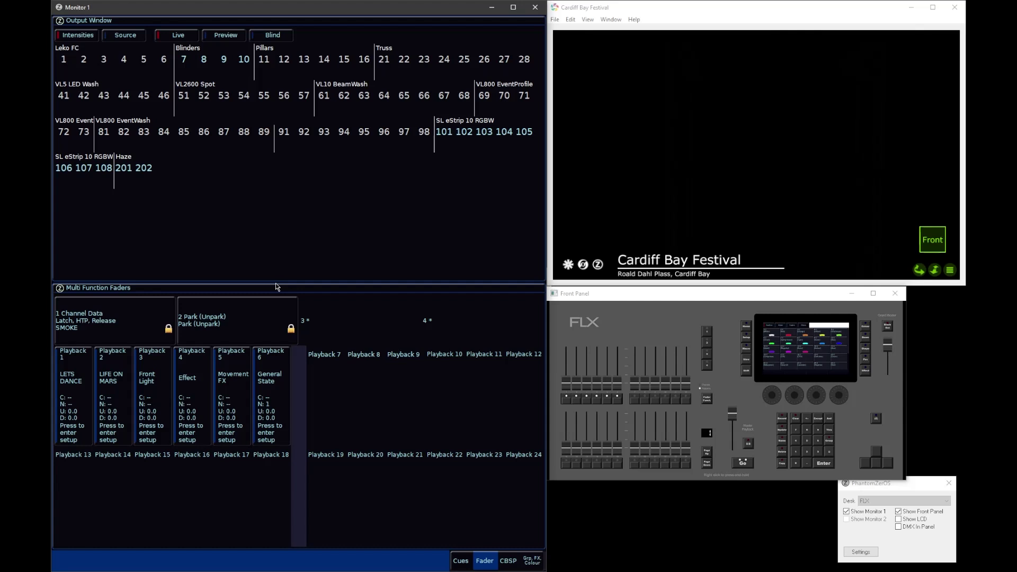
# Step: Bring fixture 103 to full, and set all of its pixels to 50% intensity
pyautogui.write('103, @ @, ')
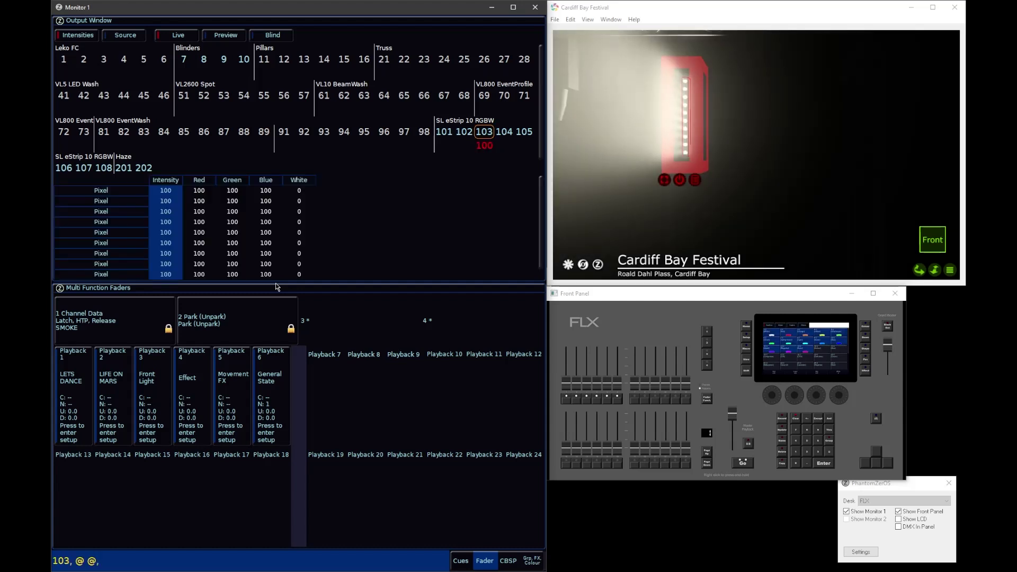
pyautogui.write('.,')
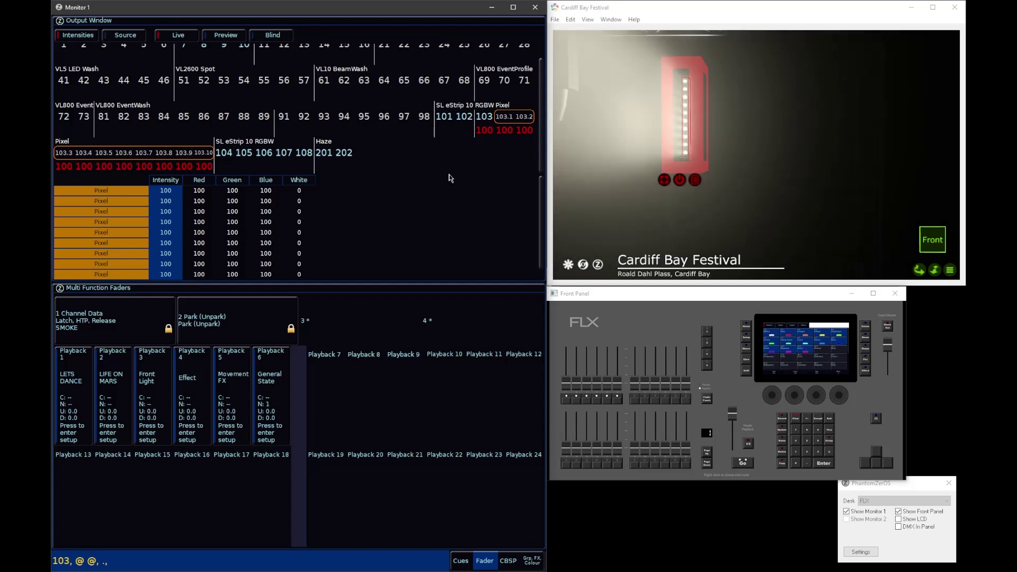
pyautogui.write('@50')
pyautogui.press('Return')
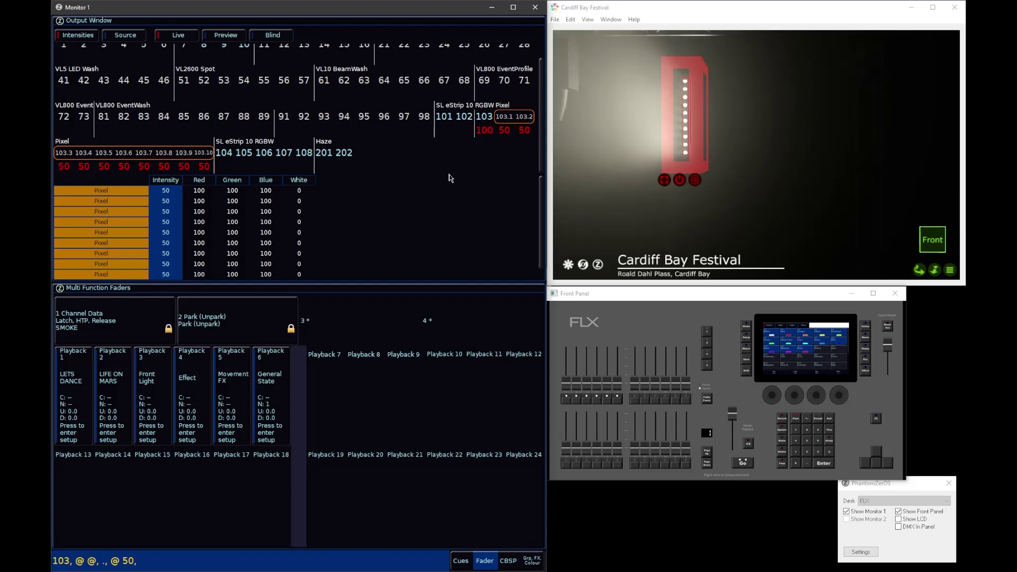
# Step: Set the master intensity of the whole fixture 103 to 50% and select all of its pixels
pyautogui.write('103, @ 5')
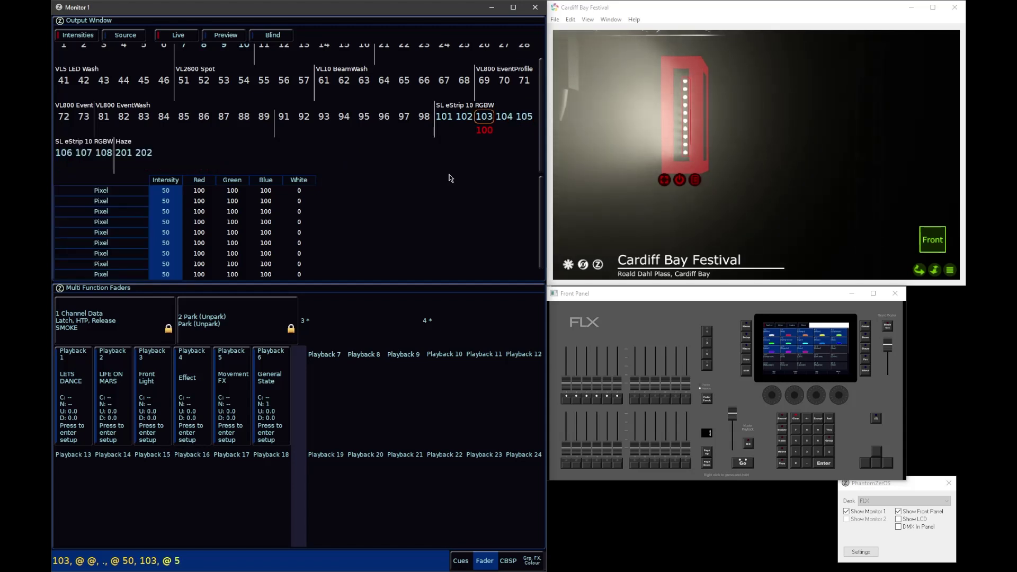
pyautogui.write('0')
pyautogui.press('Return')
pyautogui.write('.,')
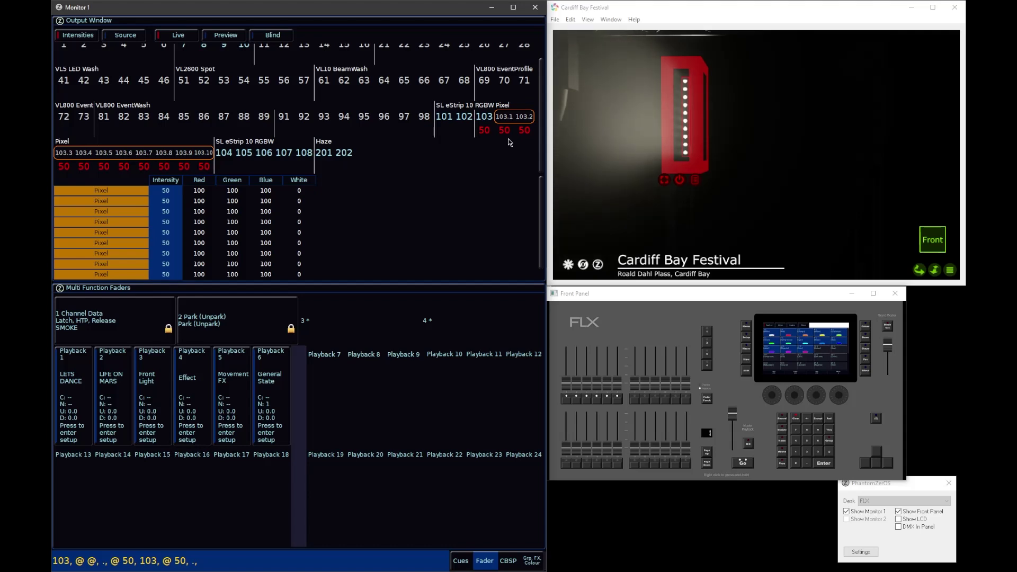
# Step: Clear the programmer and set the cell intensities of all SL eStrip 10 RGBW fixtures to Master Intensities only
pyautogui.press('Escape')
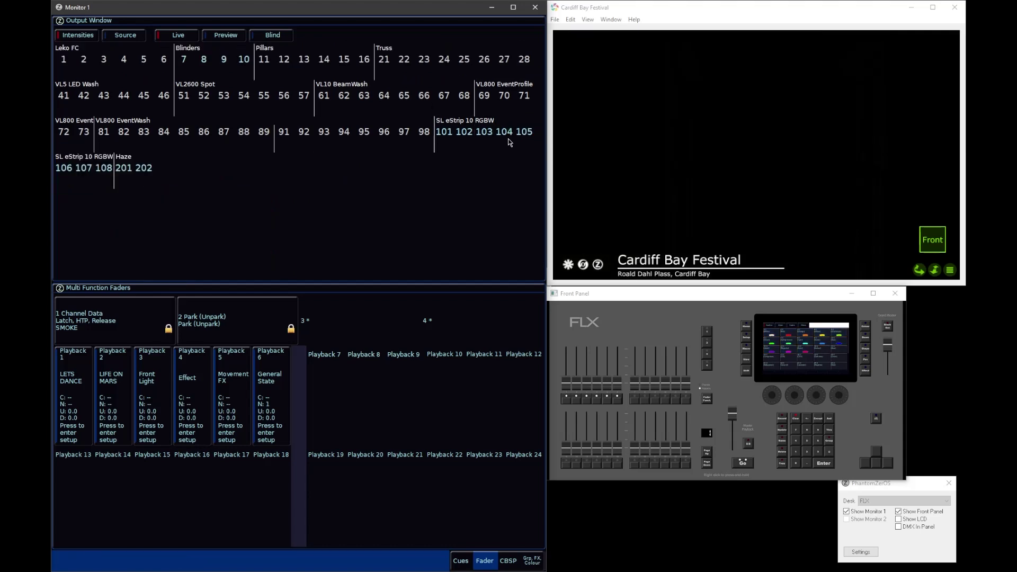
pyautogui.press('s')
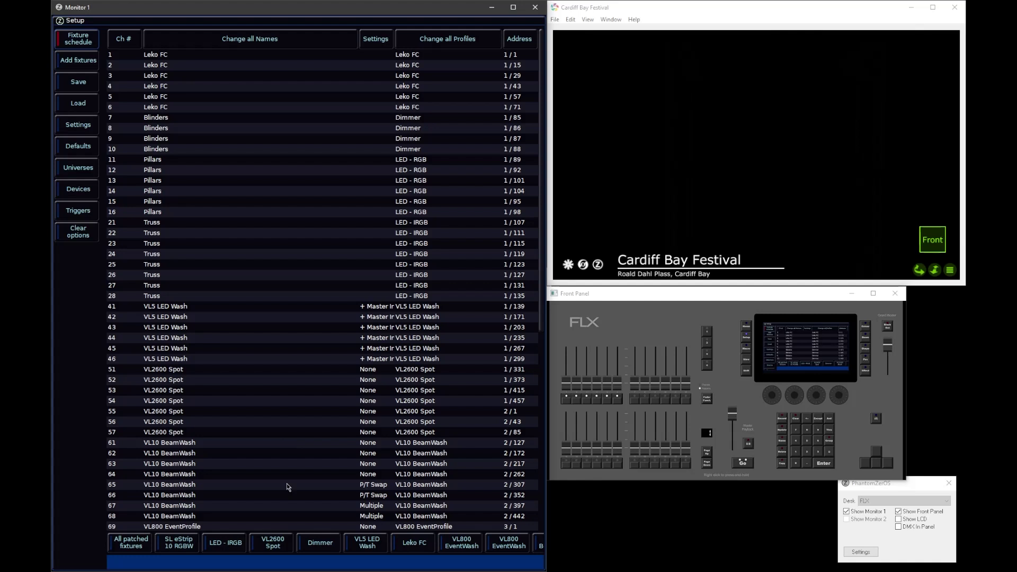
pyautogui.click(178, 542)
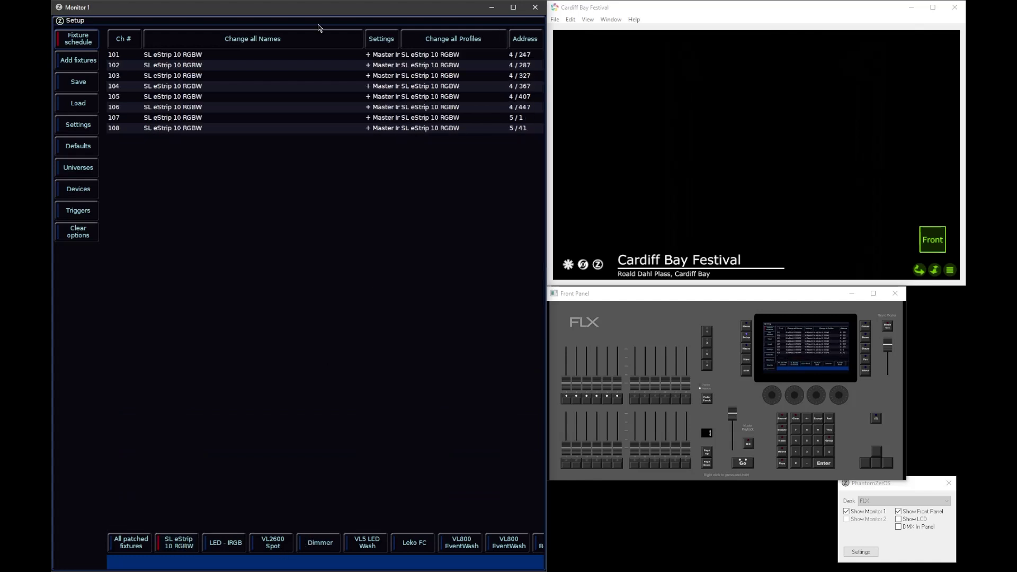
pyautogui.click(374, 44)
pyautogui.click(176, 231)
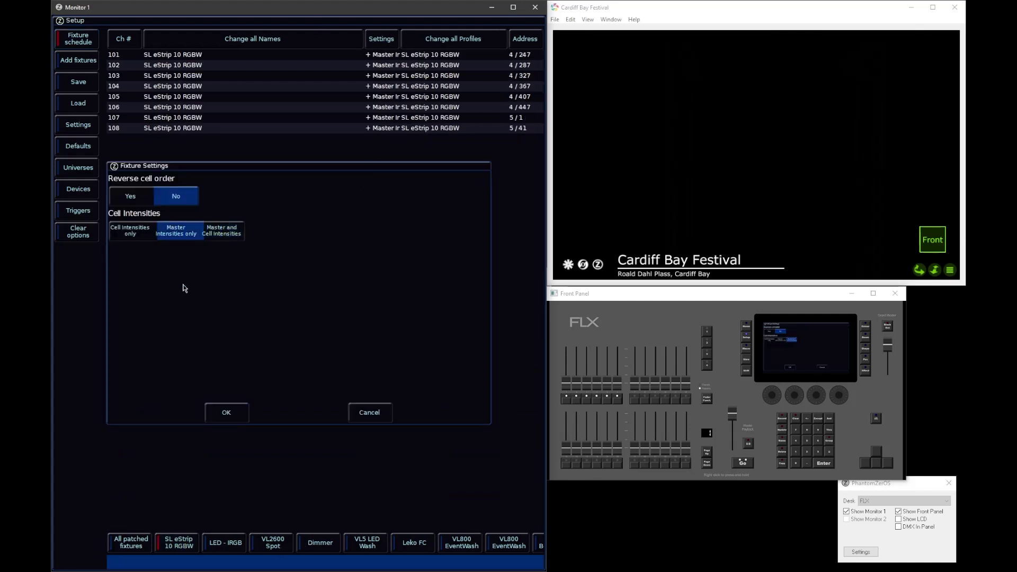
pyautogui.click(226, 413)
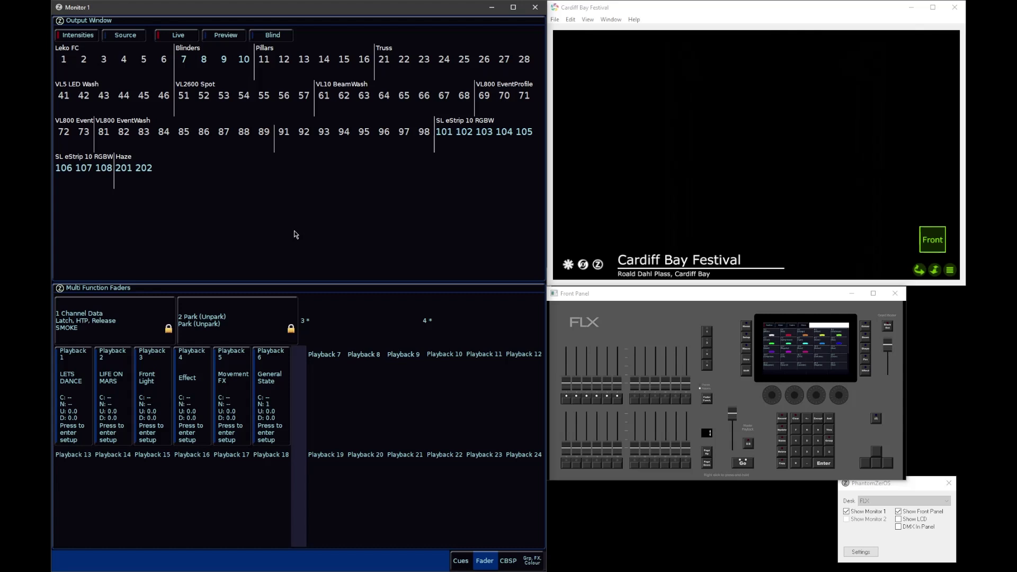
# Step: Bring fixture 103 to full and recolour it with the Red palette, the Blue palette and a light cyan from the colour picker
pyautogui.write('103@@')
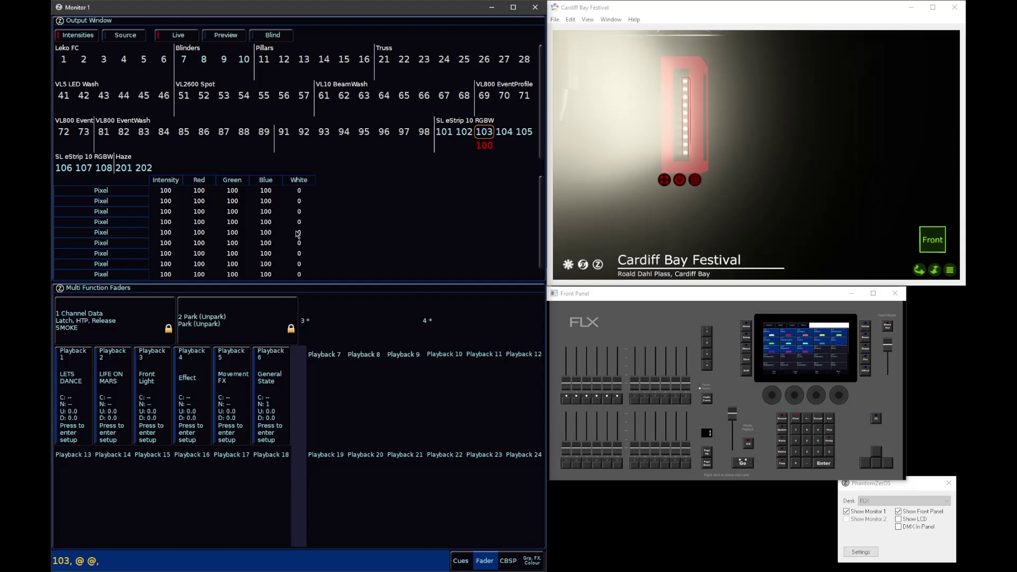
pyautogui.click(510, 560)
pyautogui.click(128, 94)
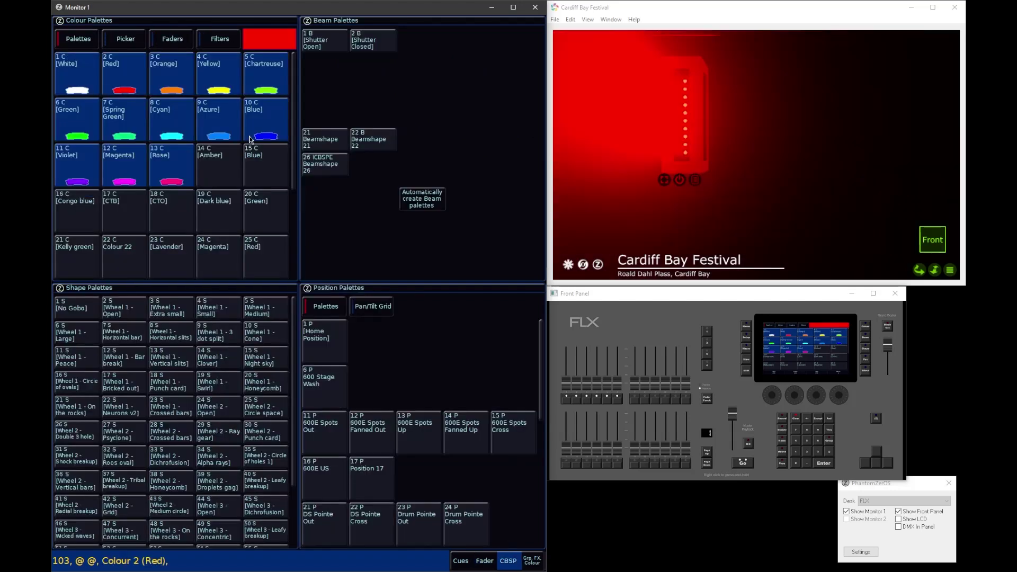
pyautogui.click(270, 130)
pyautogui.scroll(-5, 268, 126)
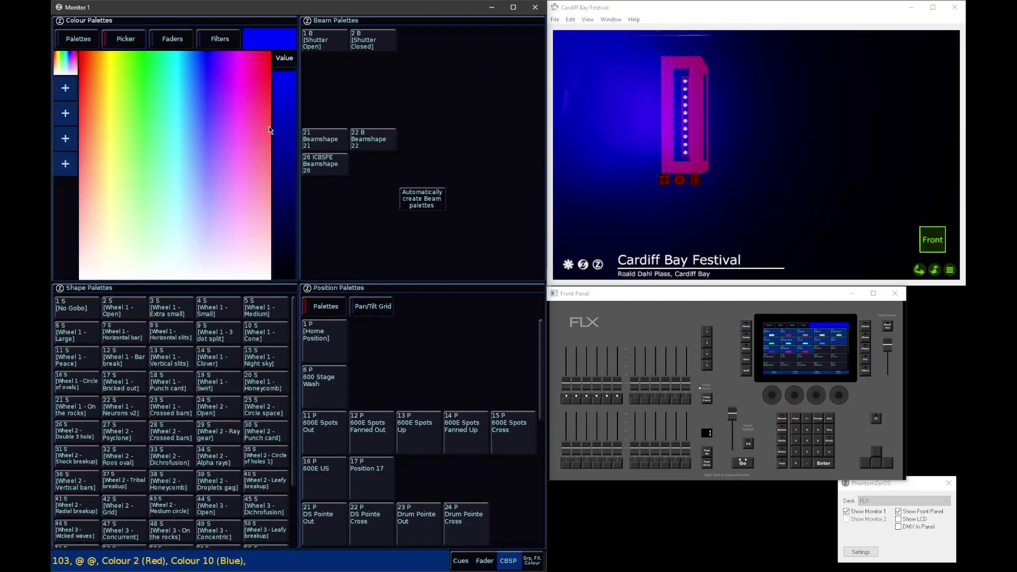
pyautogui.scroll(-3, 269, 126)
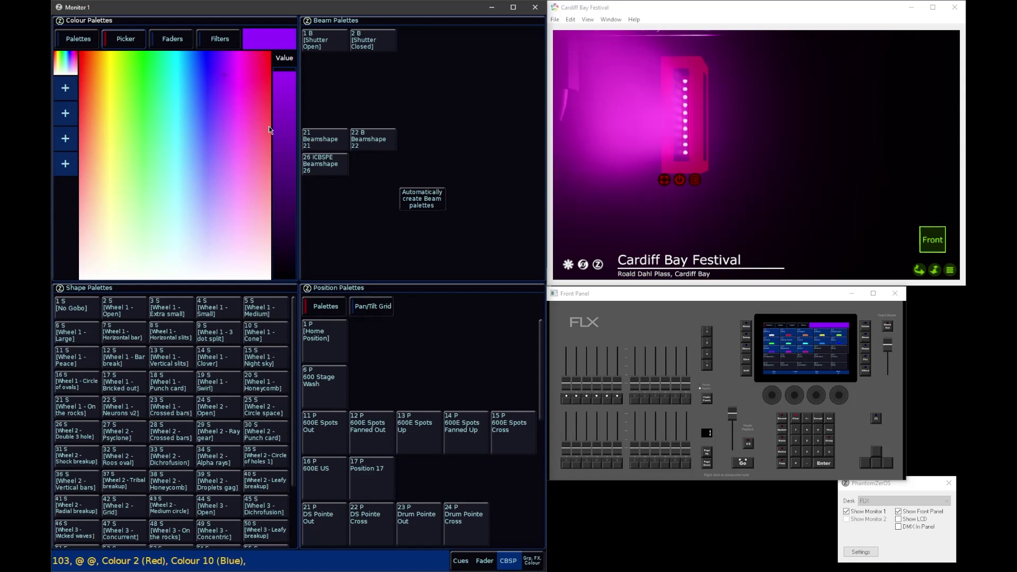
# Step: Select pixel 103.5, give it a blue from the colour picker, and return to the output window with the cue stack
pyautogui.click(470, 562)
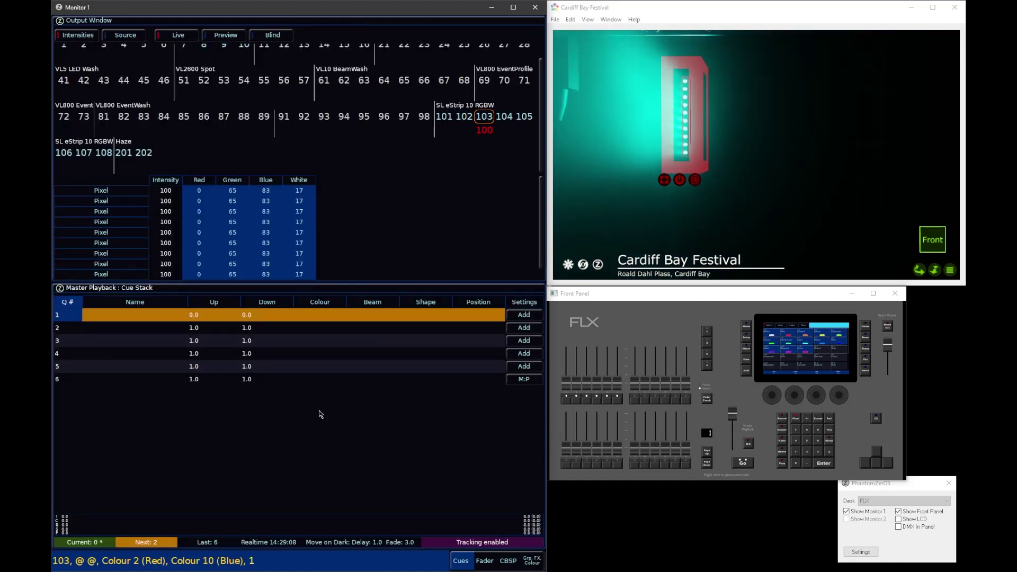
pyautogui.write('03.5')
pyautogui.press('Return')
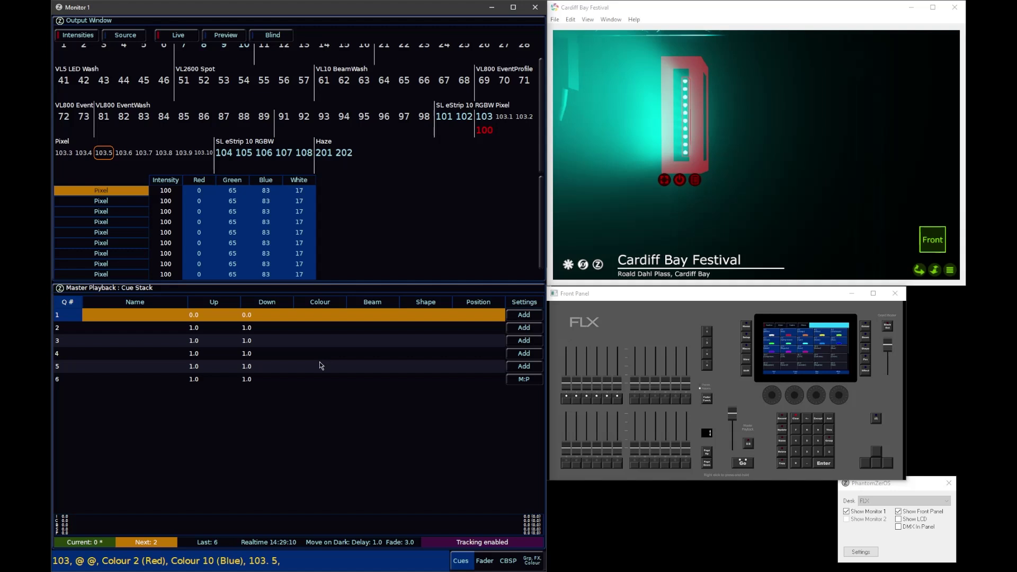
pyautogui.click(504, 562)
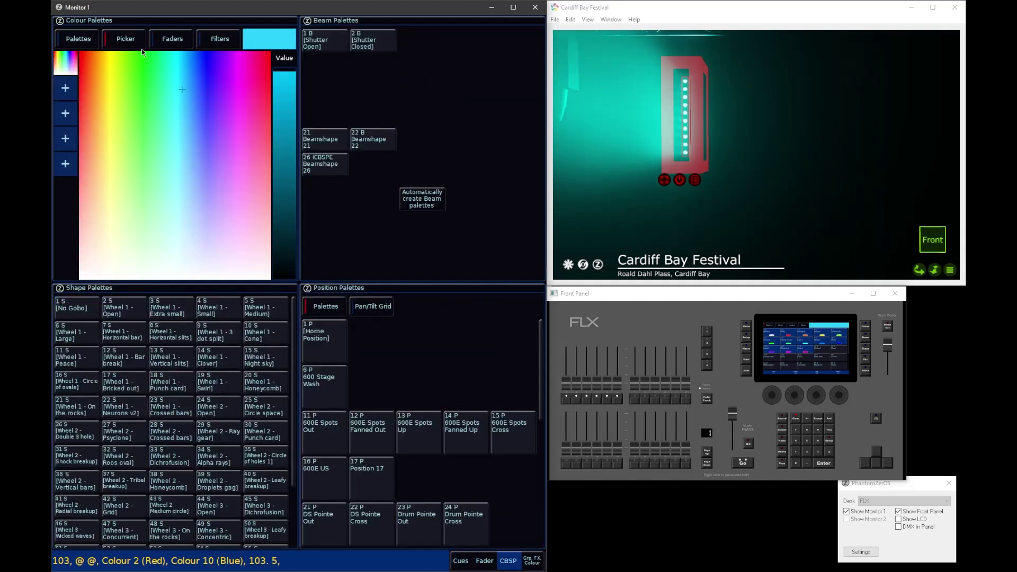
pyautogui.click(111, 61)
pyautogui.click(227, 93)
pyautogui.moveTo(227, 94); pyautogui.dragTo(201, 59)
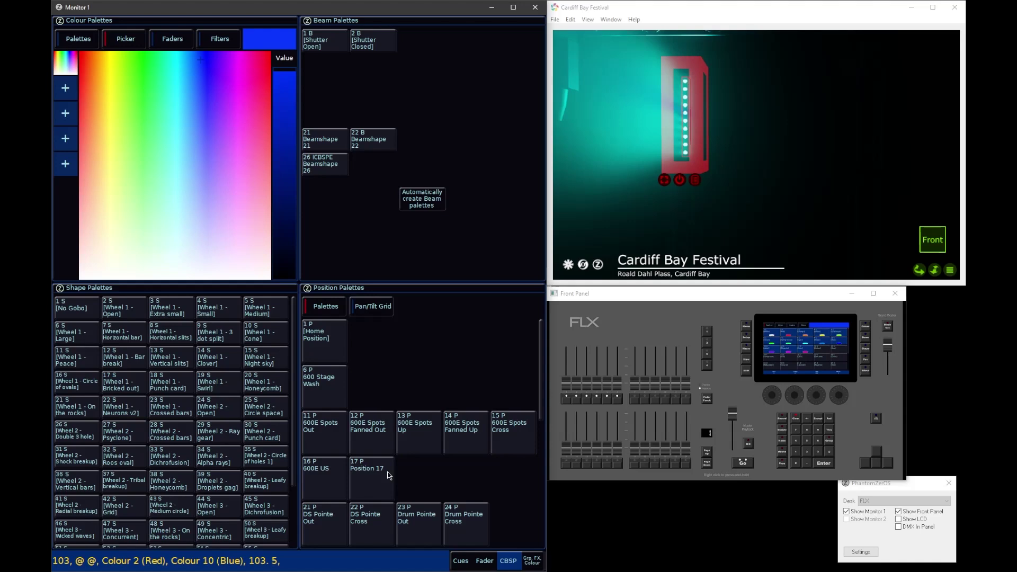
pyautogui.click(484, 565)
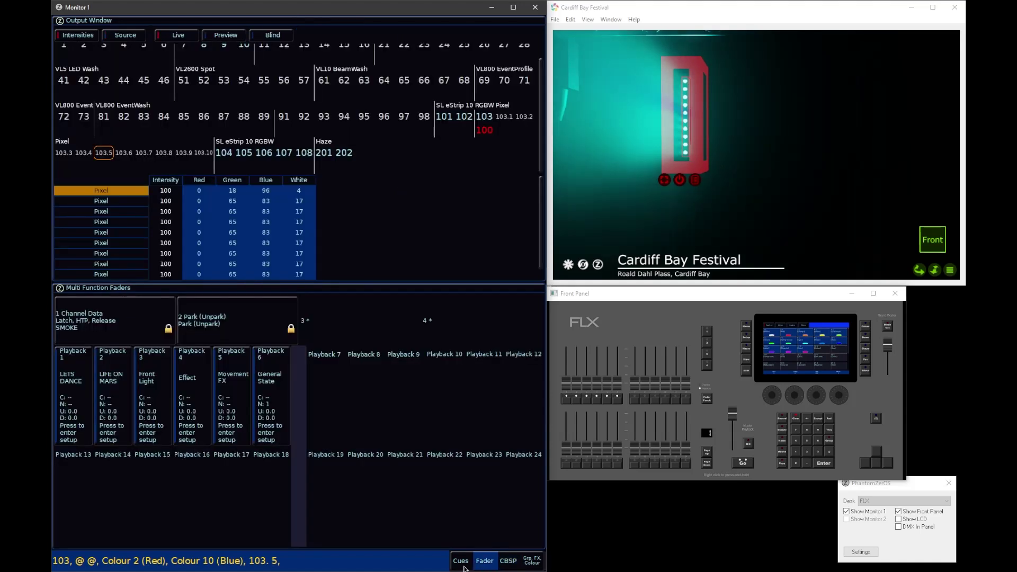
pyautogui.click(464, 564)
# Step: Set the cell intensities of all SL eStrip 10 RGBW fixtures in the fixture schedule to Cell Intensities only
pyautogui.press('s')
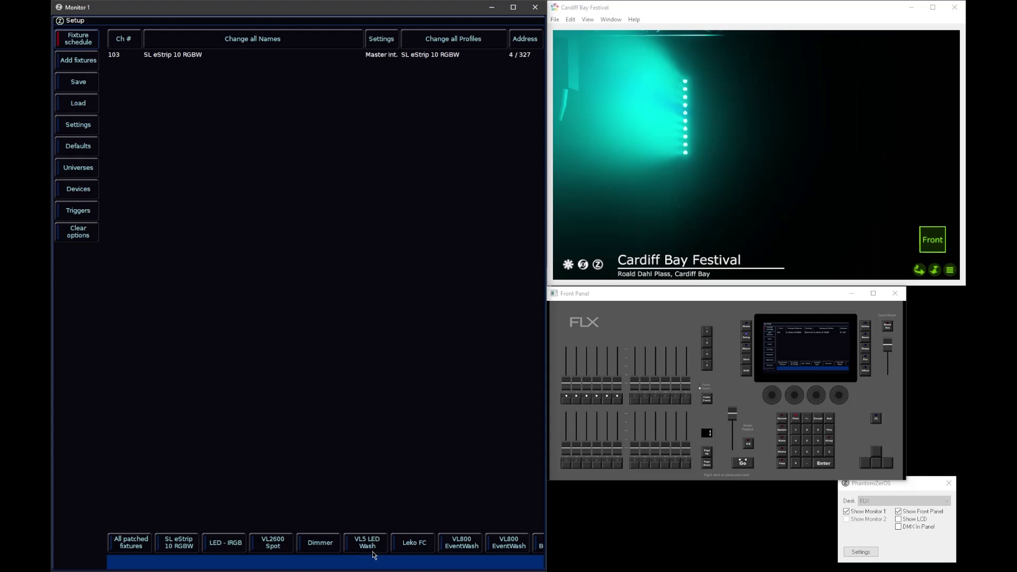
pyautogui.click(186, 544)
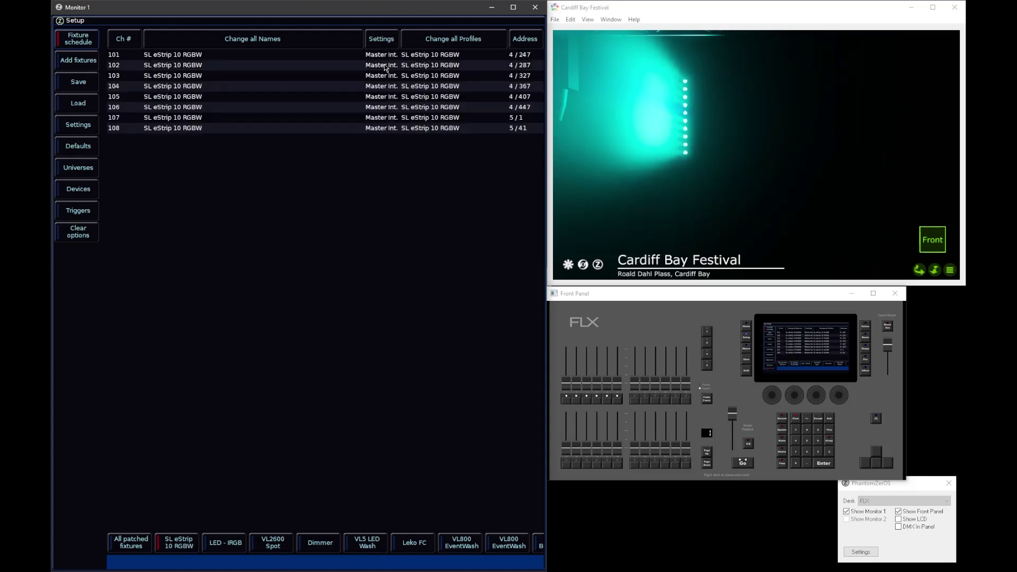
pyautogui.click(382, 38)
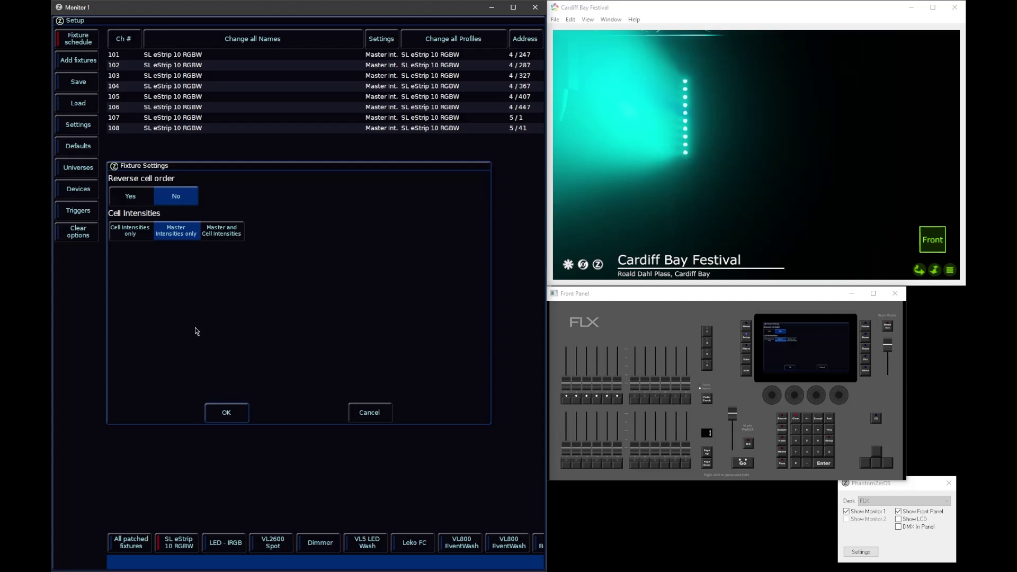
pyautogui.click(126, 238)
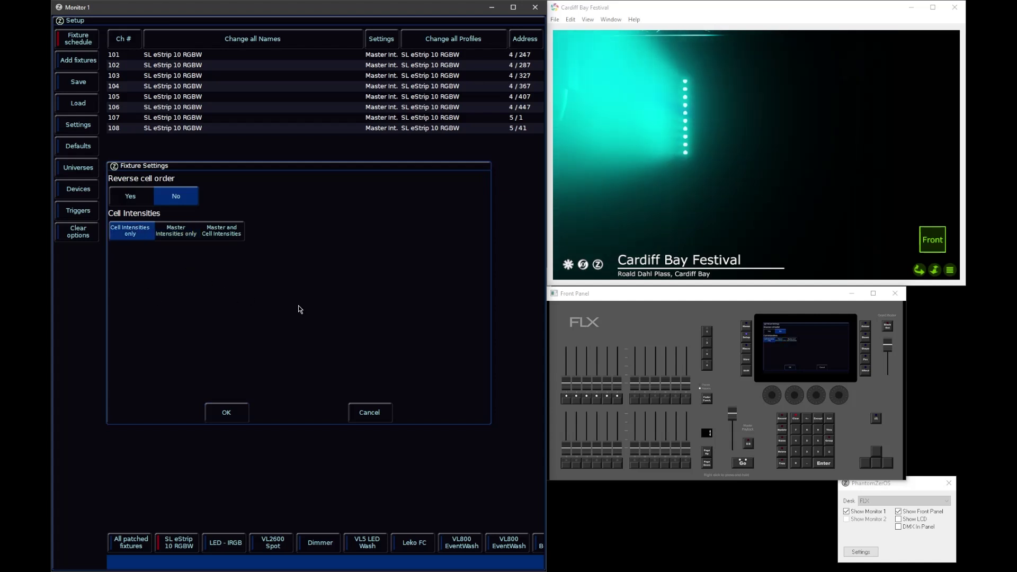
pyautogui.click(226, 413)
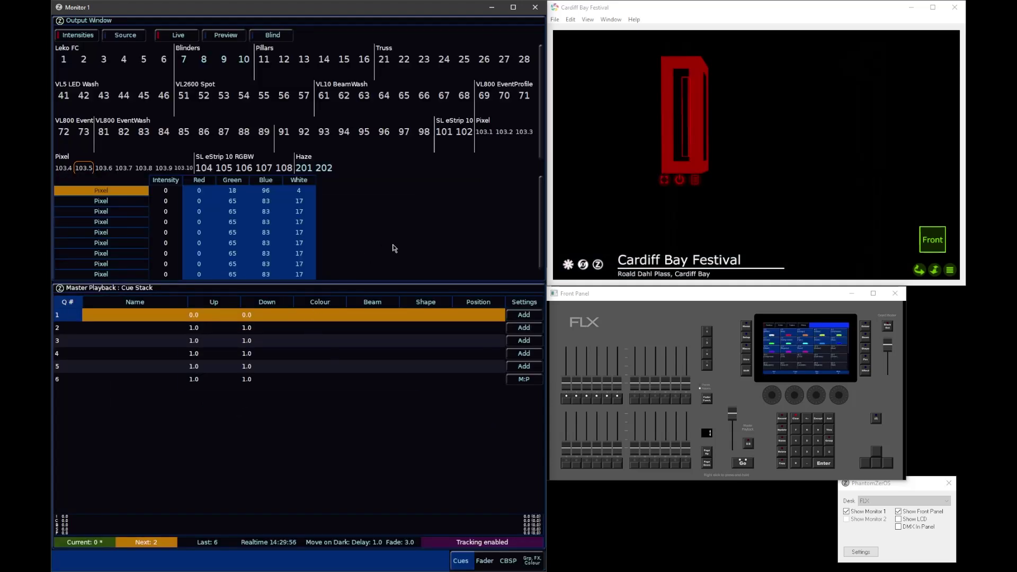
# Step: Bring the selected pixel 103.5 to full, and clear the selection and the programmer
pyautogui.write('@@')
pyautogui.press('BackSpace')
pyautogui.press('BackSpace')
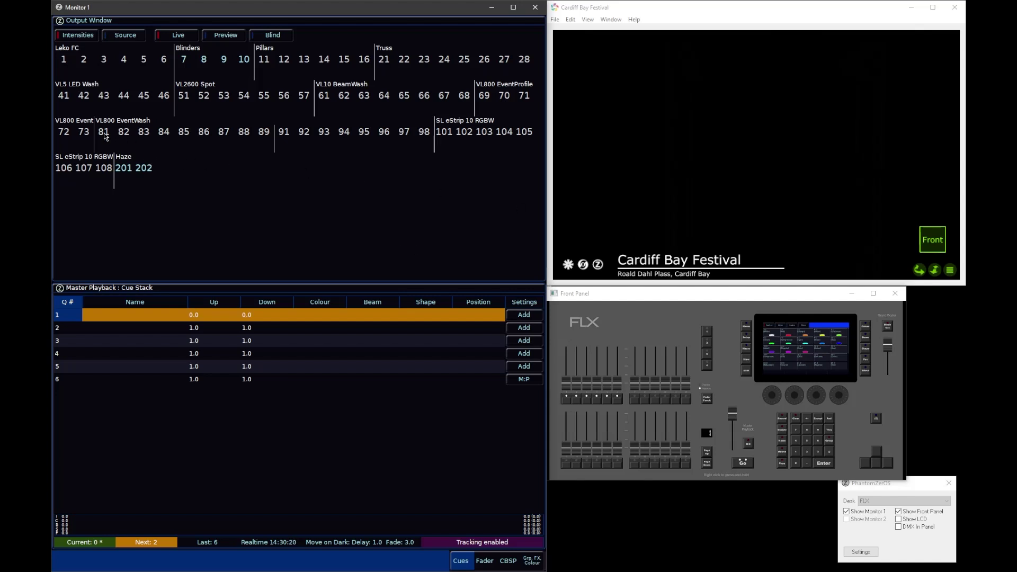
# Step: Select fixture 91 and show the console's LCD window over the output window
pyautogui.click(284, 132)
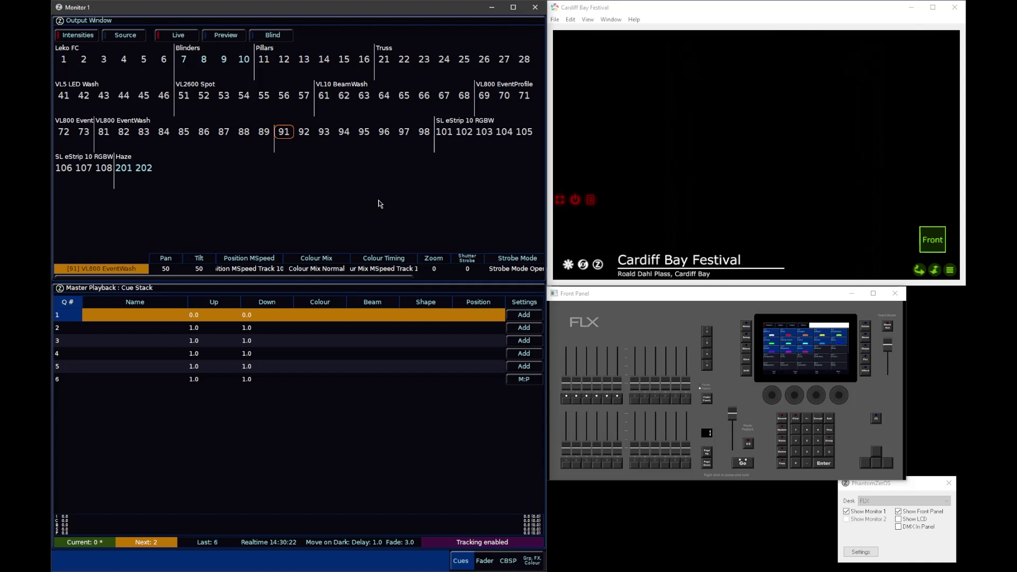
pyautogui.click(898, 519)
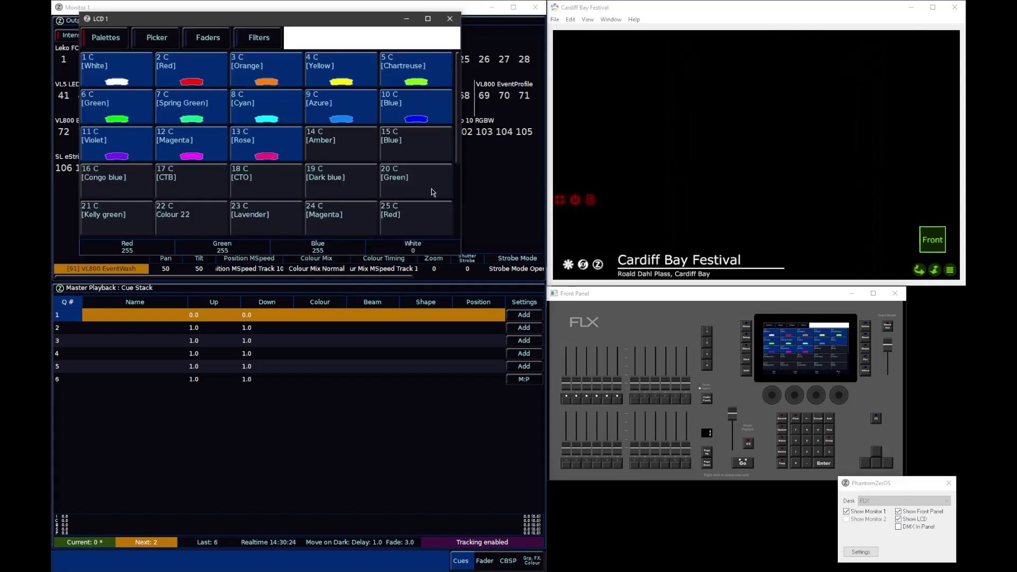
pyautogui.moveTo(248, 21); pyautogui.dragTo(266, 27)
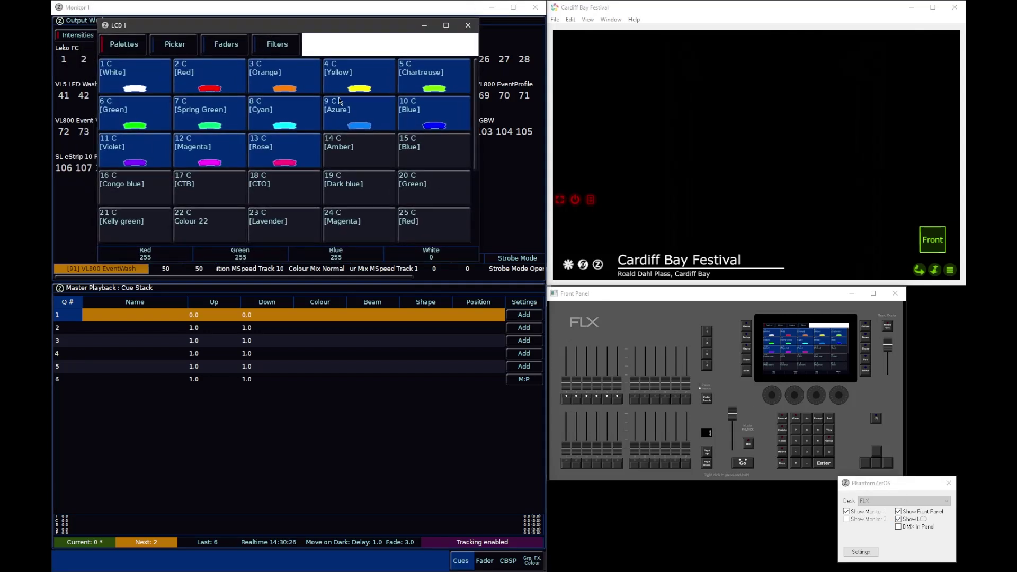
# Step: Page through the colour and beam attributes of fixture 91 in the LCD window, moving it off the fixture list, and close the window
pyautogui.click(145, 253)
pyautogui.click(145, 253)
pyautogui.press('b')
pyautogui.press('b')
pyautogui.press('b')
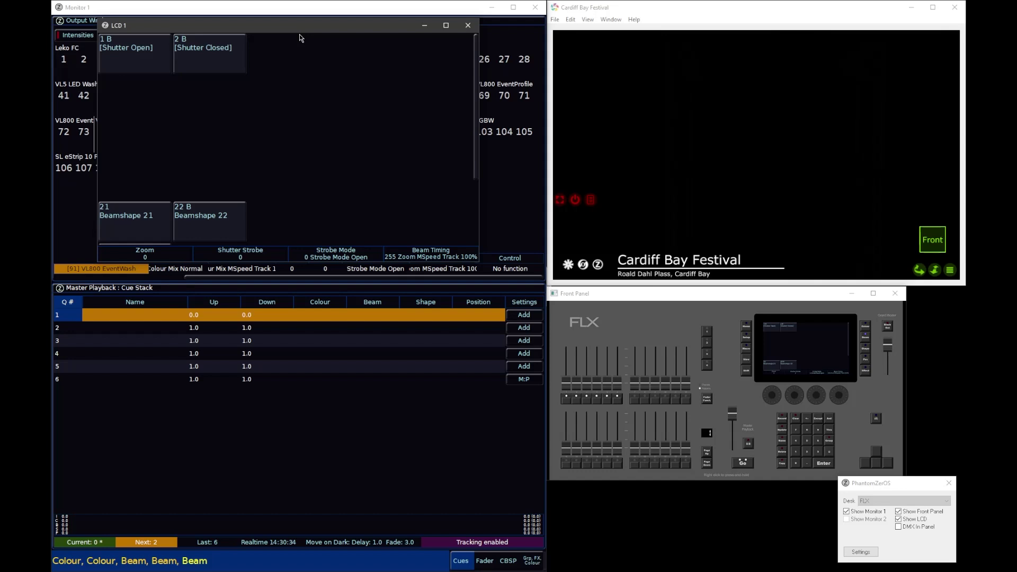
pyautogui.moveTo(302, 29); pyautogui.dragTo(354, 65)
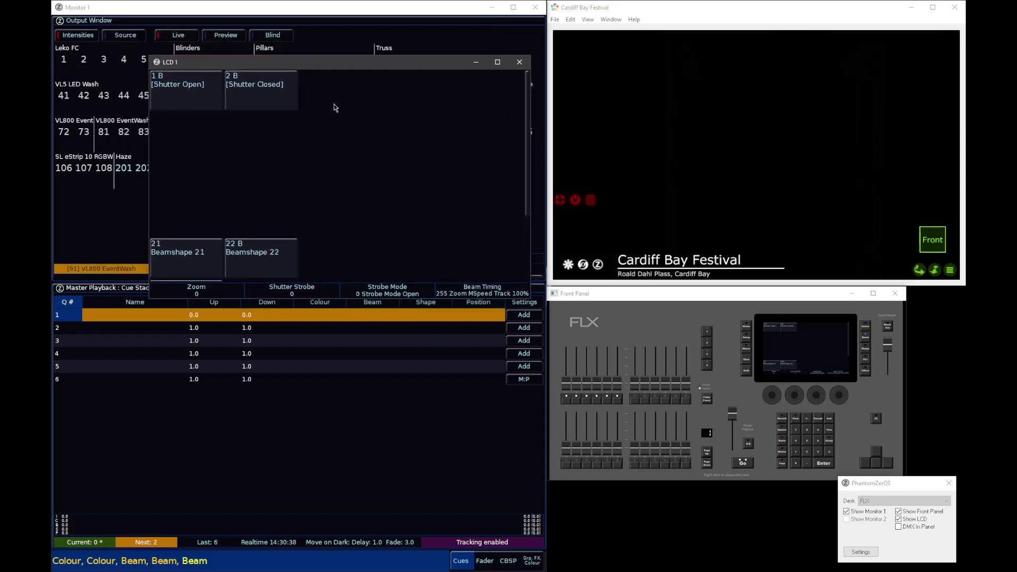
pyautogui.press('b')
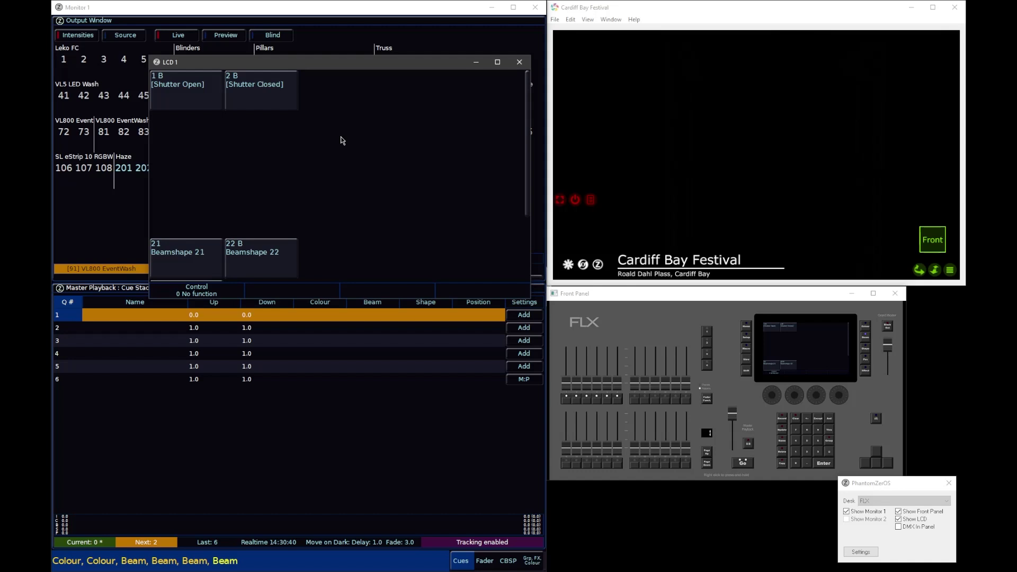
pyautogui.press('b')
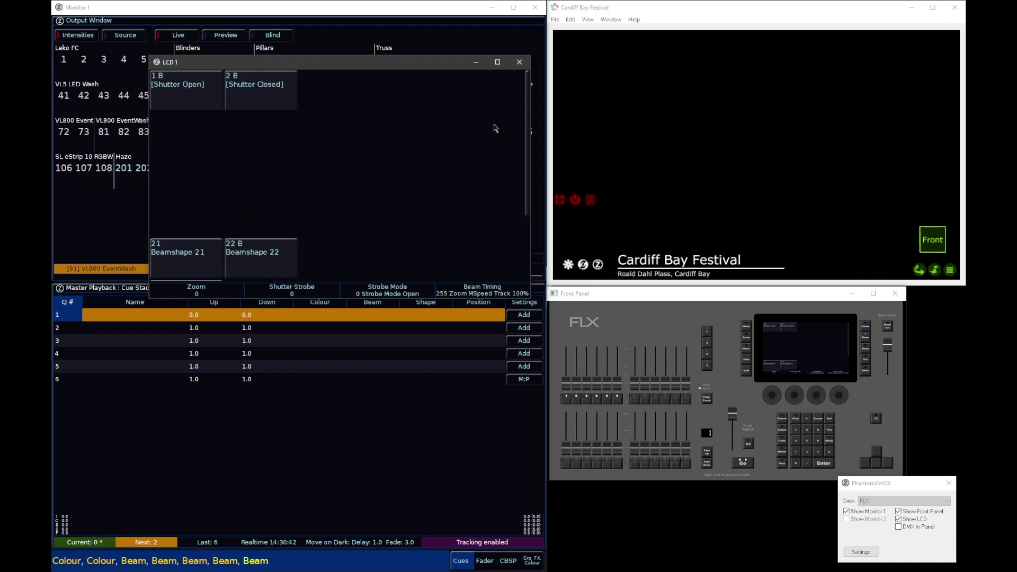
pyautogui.click(519, 63)
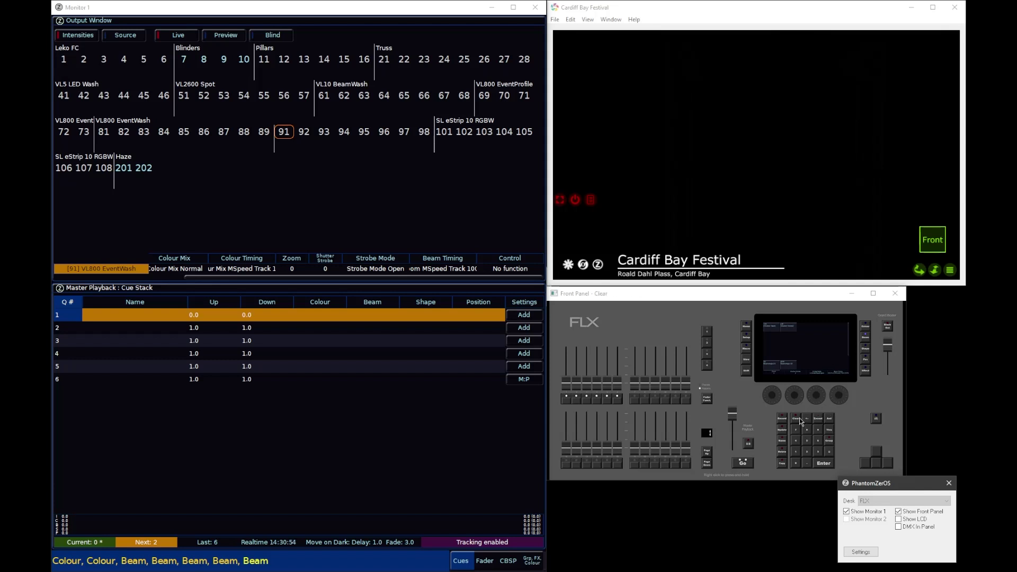
# Step: Show the LCD window again to check the colour attributes of fixture 91, and close it
pyautogui.click(916, 519)
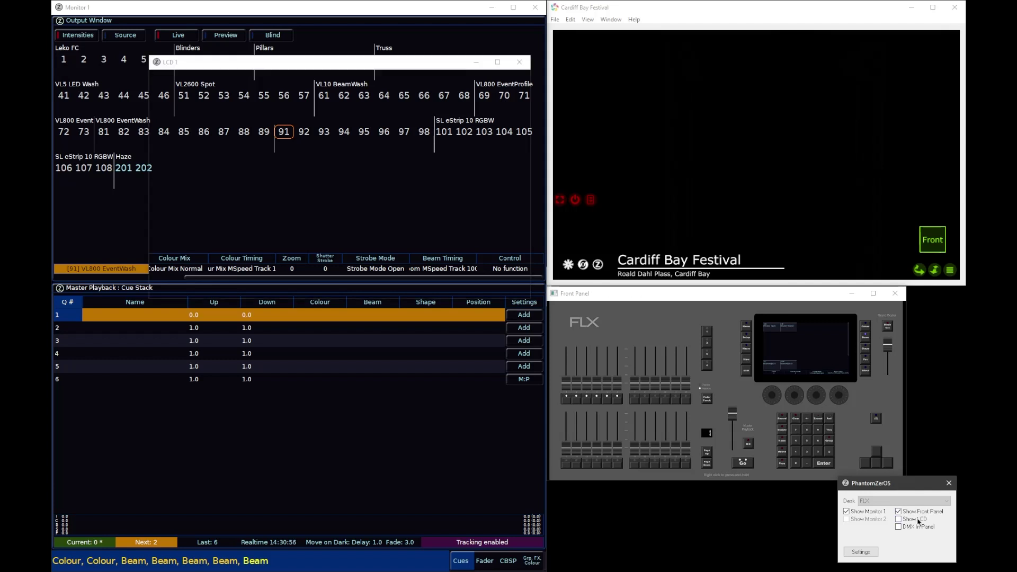
pyautogui.press('c')
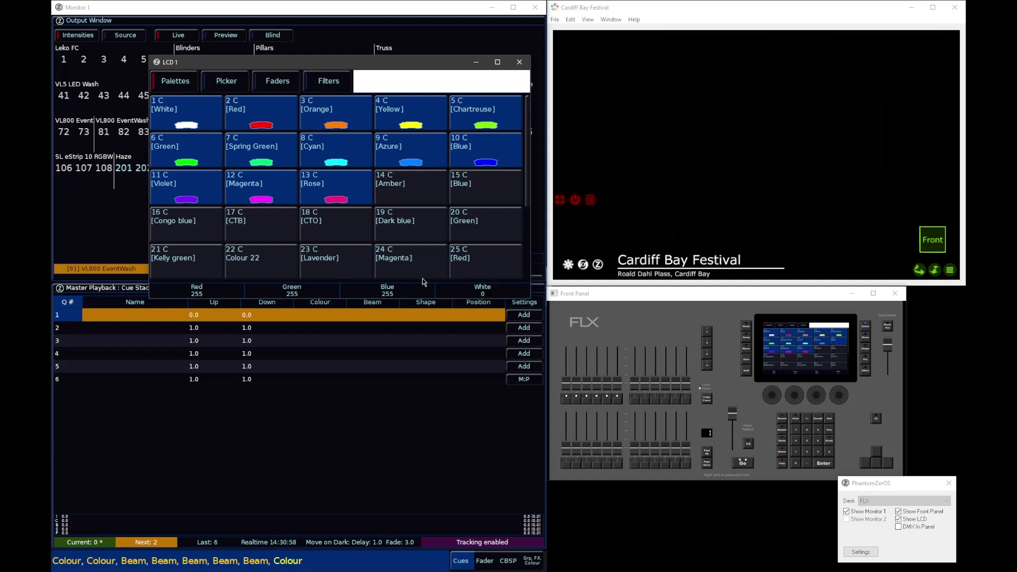
pyautogui.press('c')
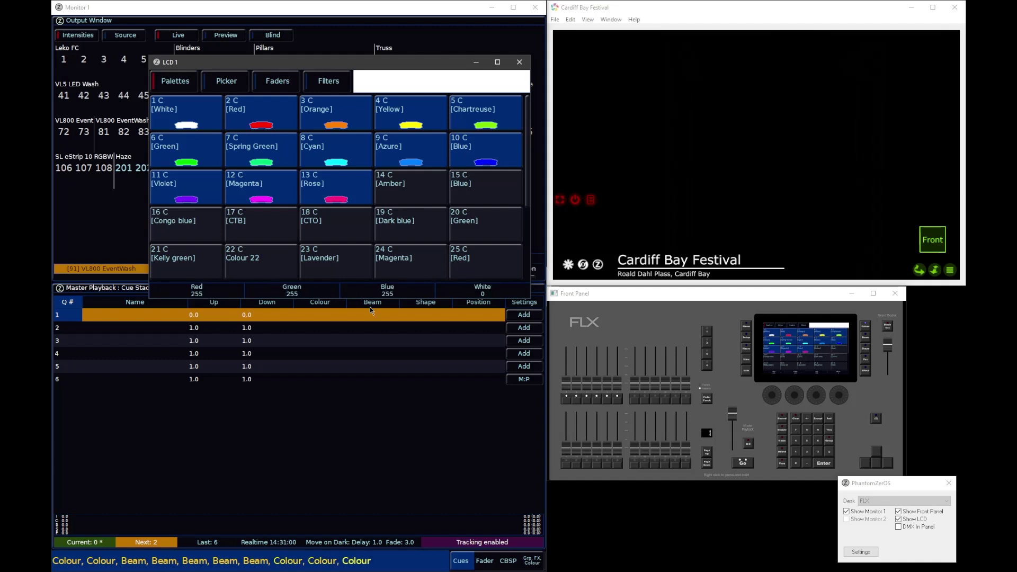
pyautogui.click(519, 61)
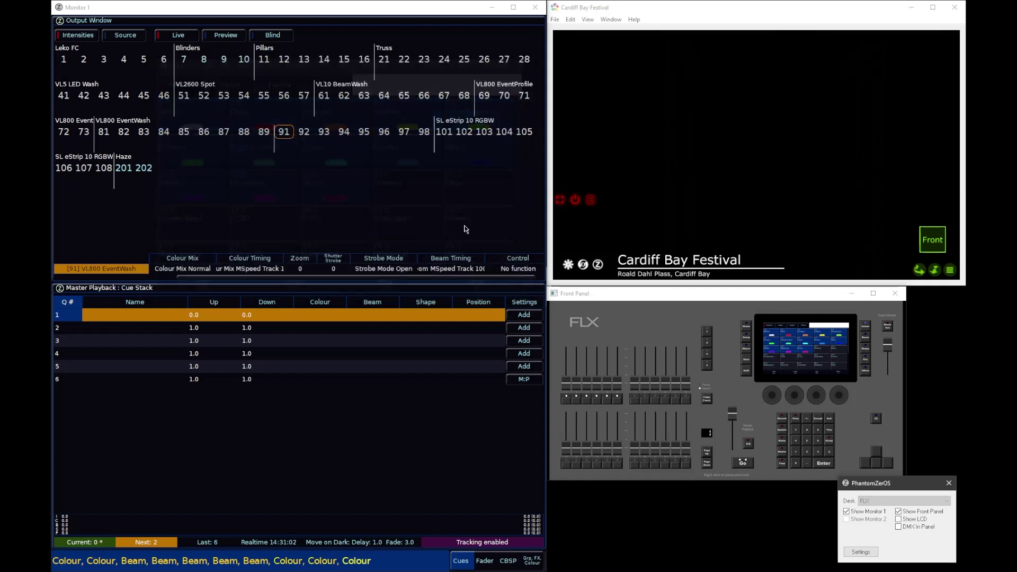
# Step: Select pixel 93.5 and bring it to full intensity, correcting the mistyped fixture number
pyautogui.click(366, 413)
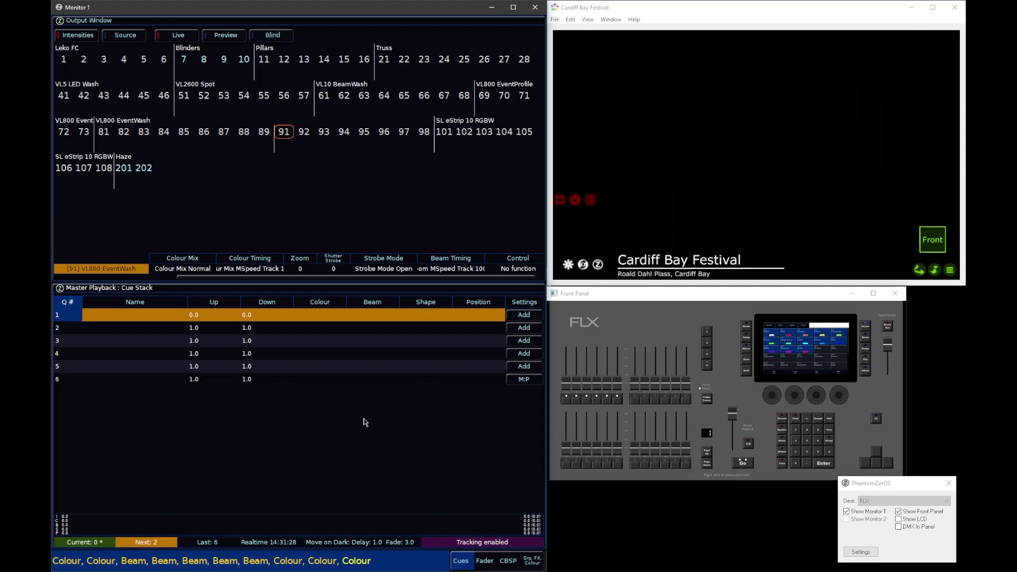
pyautogui.write('93 5')
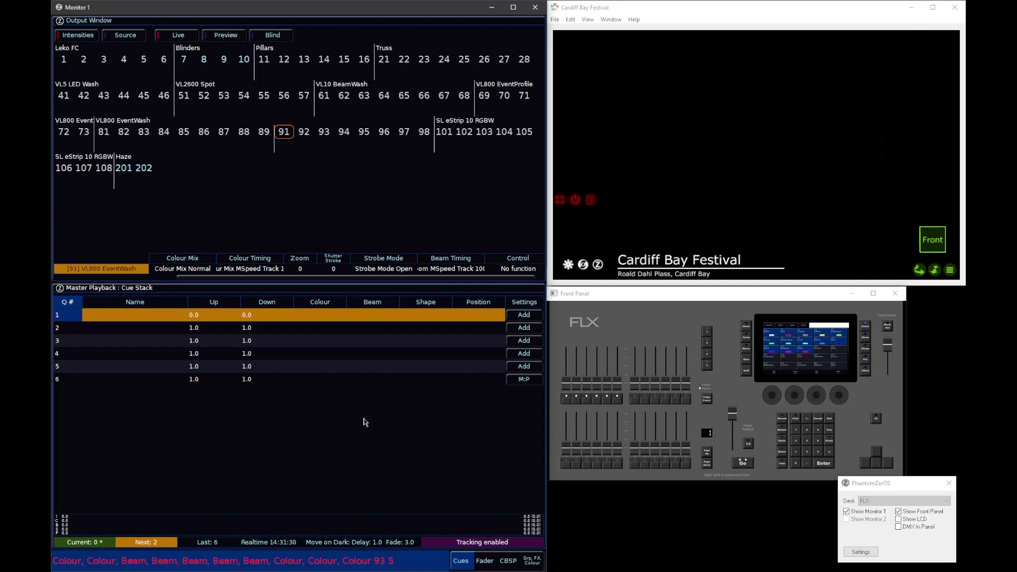
pyautogui.press('BackSpace')
pyautogui.press('BackSpace')
pyautogui.press('BackSpace')
pyautogui.press('BackSpace')
pyautogui.press('BackSpace')
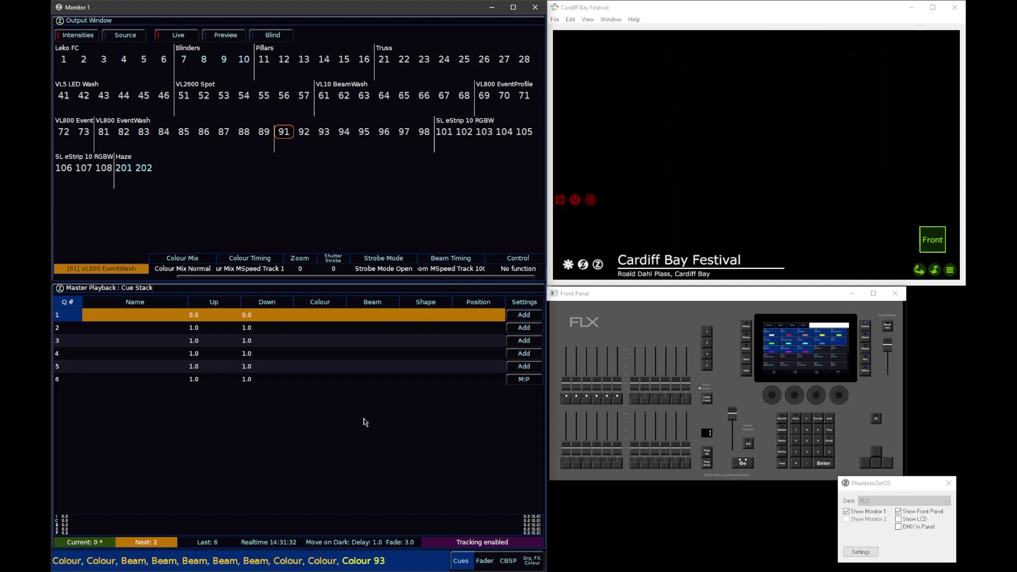
pyautogui.write('93. 5, @ @,')
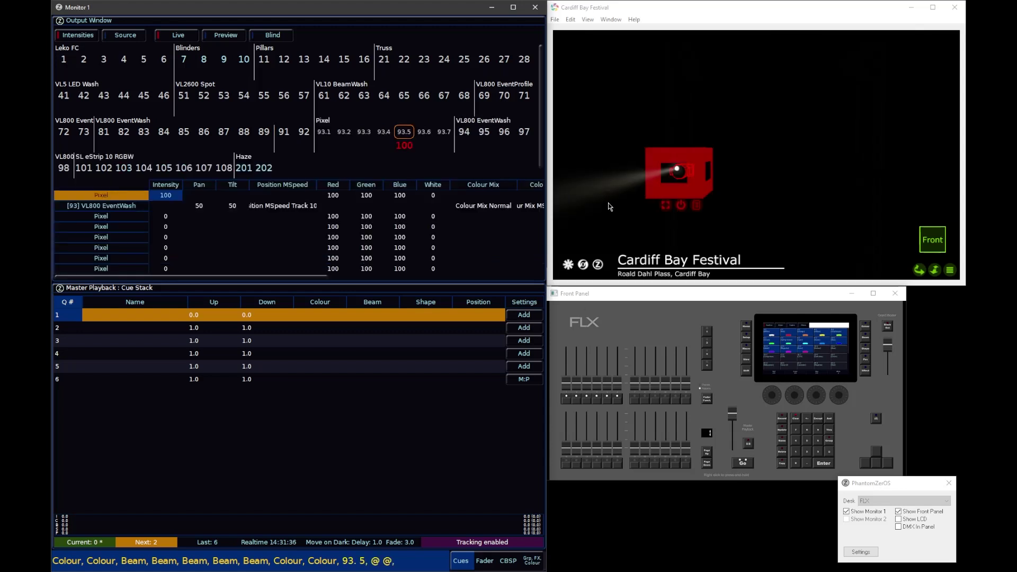
pyautogui.scroll(3, 682, 171)
pyautogui.scroll(-2, 691, 160)
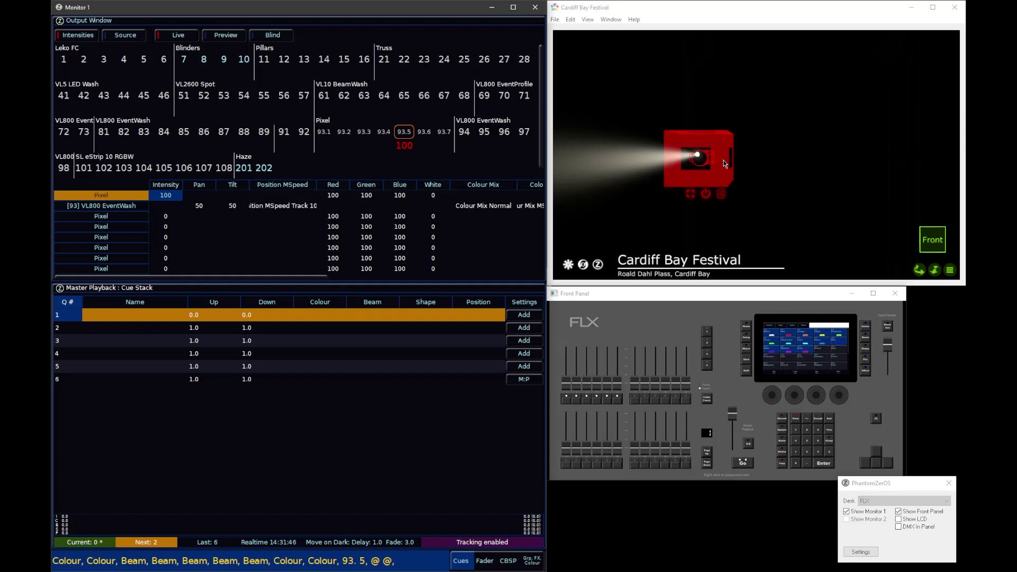
# Step: Show the position attributes in the LCD window and tilt the head of the selected pixel's fixture to about 43
pyautogui.click(912, 523)
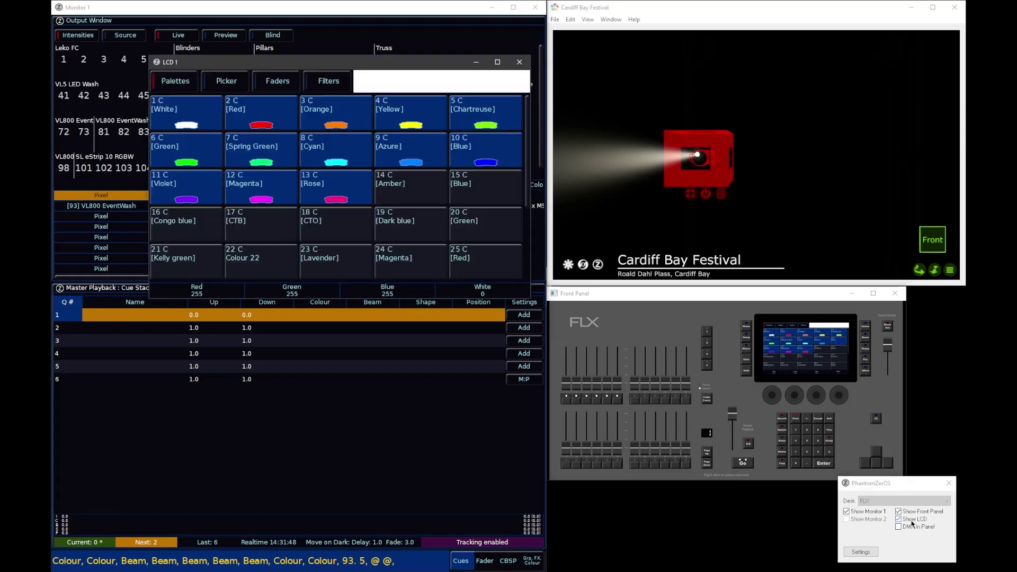
pyautogui.moveTo(339, 65); pyautogui.dragTo(280, 30)
pyautogui.press('p')
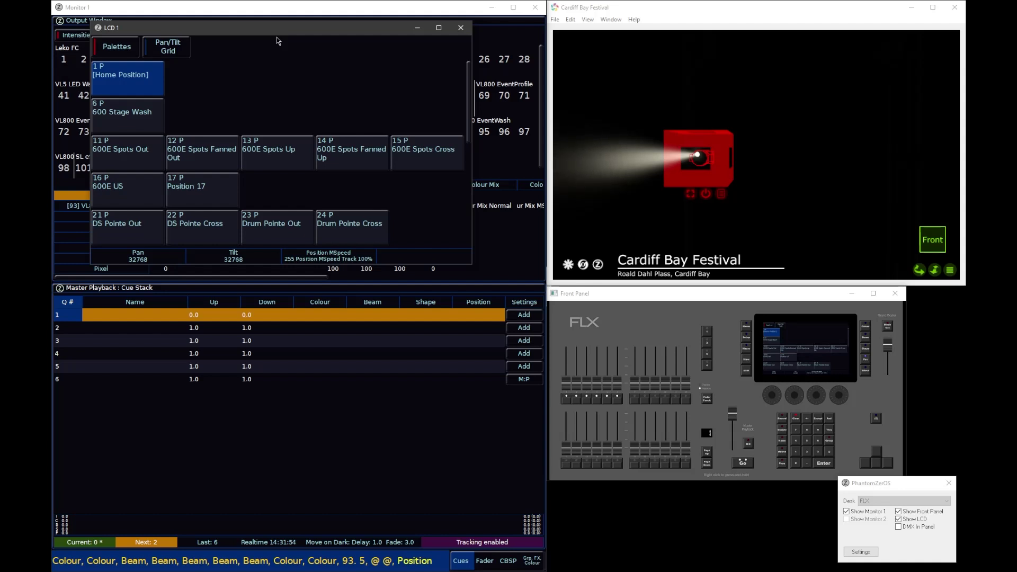
pyautogui.click(794, 389)
pyautogui.scroll(5, 794, 391)
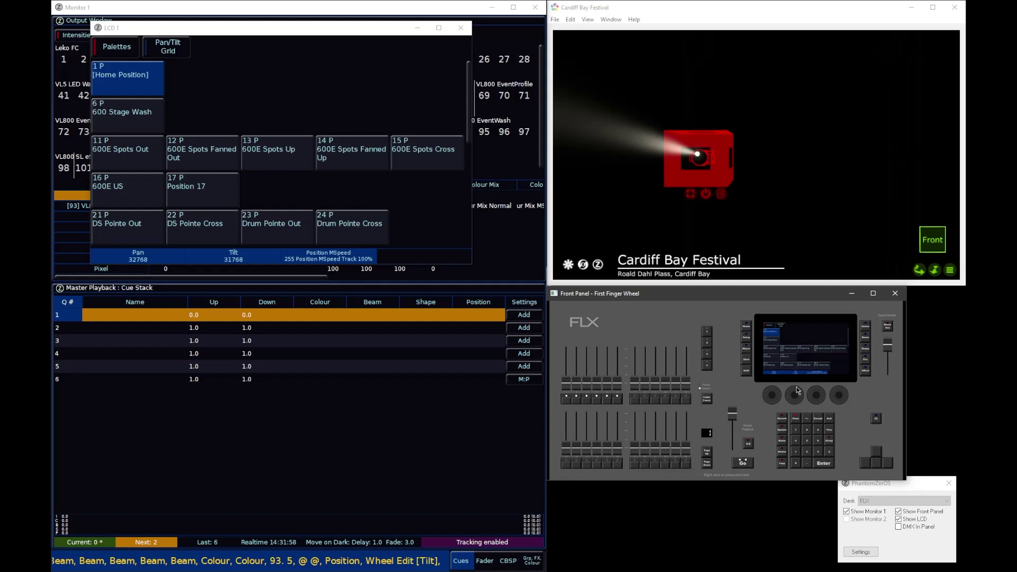
pyautogui.scroll(-10, 794, 391)
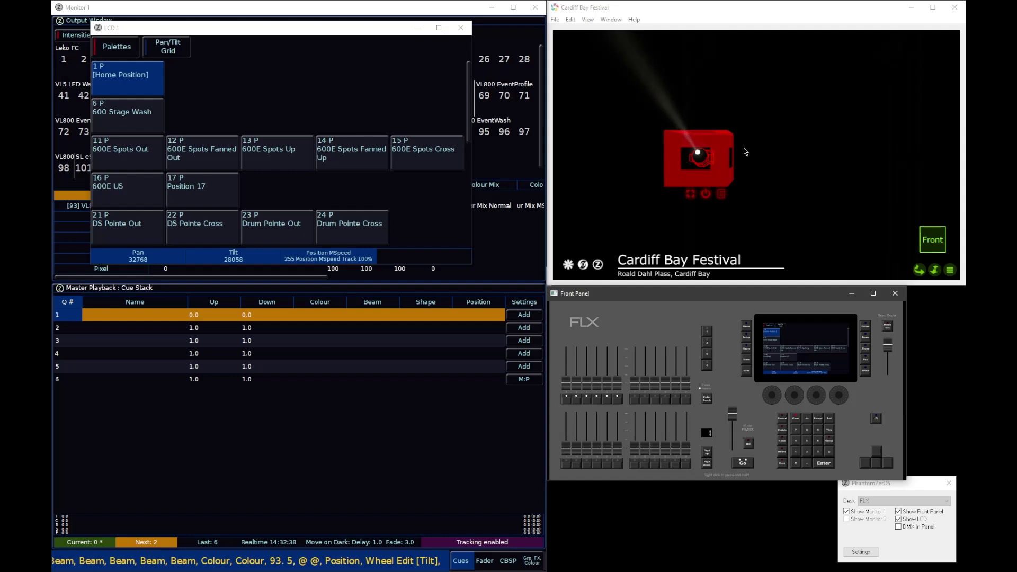
# Step: Close the LCD window and clear the pixel selection and the programmer
pyautogui.click(458, 27)
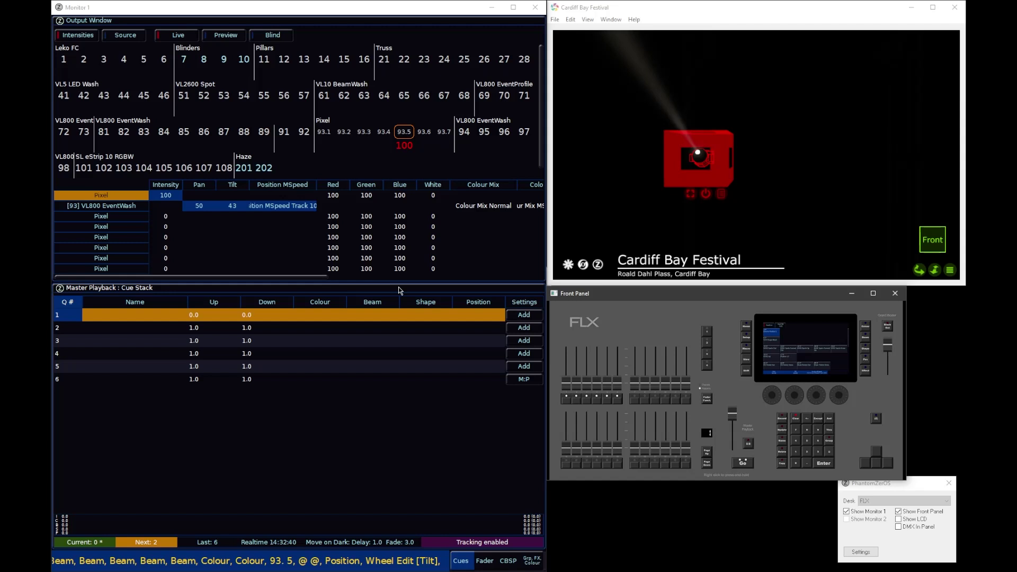
pyautogui.click(356, 397)
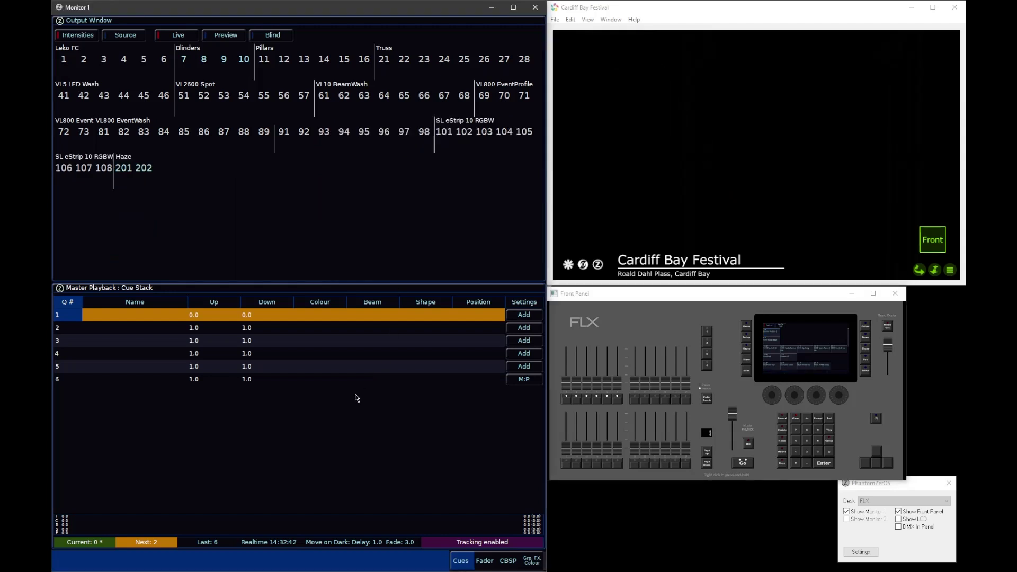